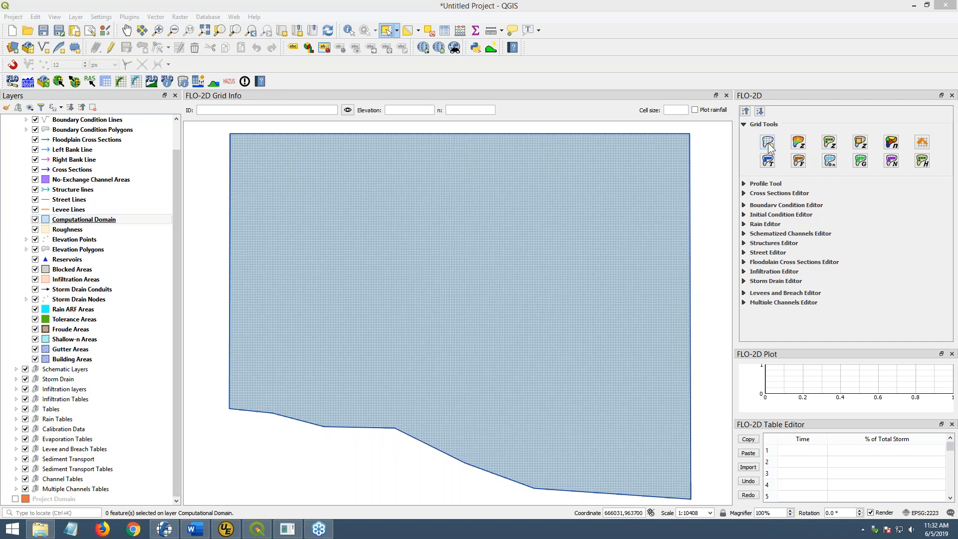
- Expand the Rain Editor in the FLO-2D panel and bring the FLO-2D Plugin Users Manual into view
{"action": "left_click", "coordinate": [744, 125]}
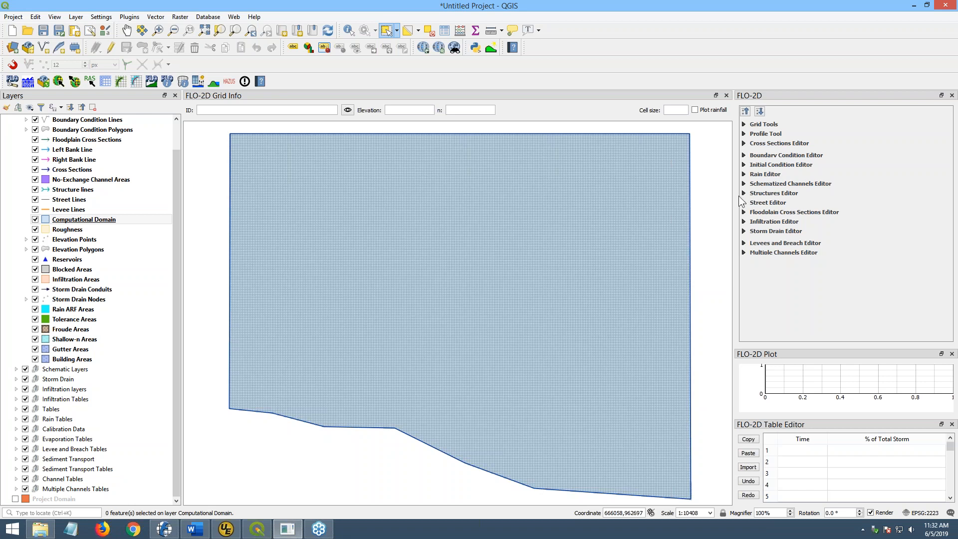
{"action": "left_click", "coordinate": [743, 174]}
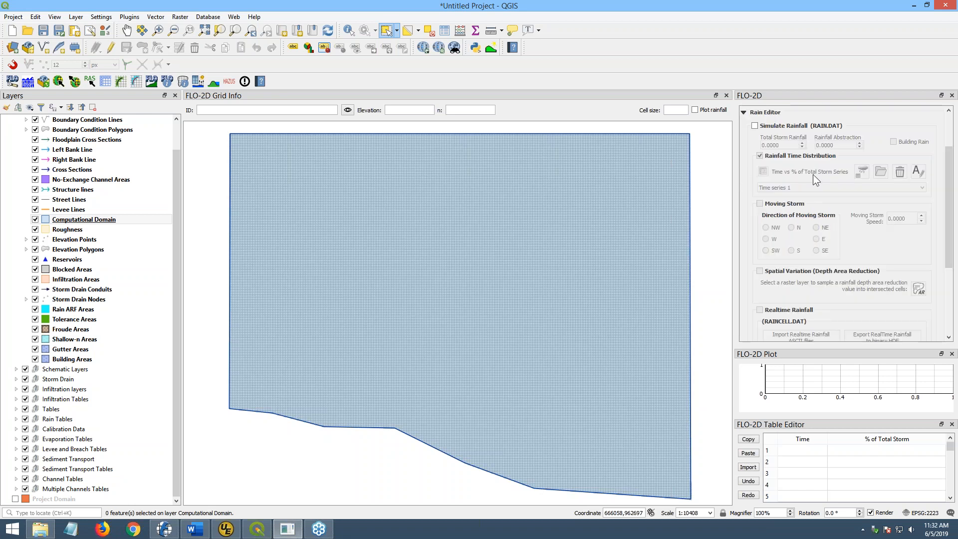
{"action": "key", "text": "alt+Tab"}
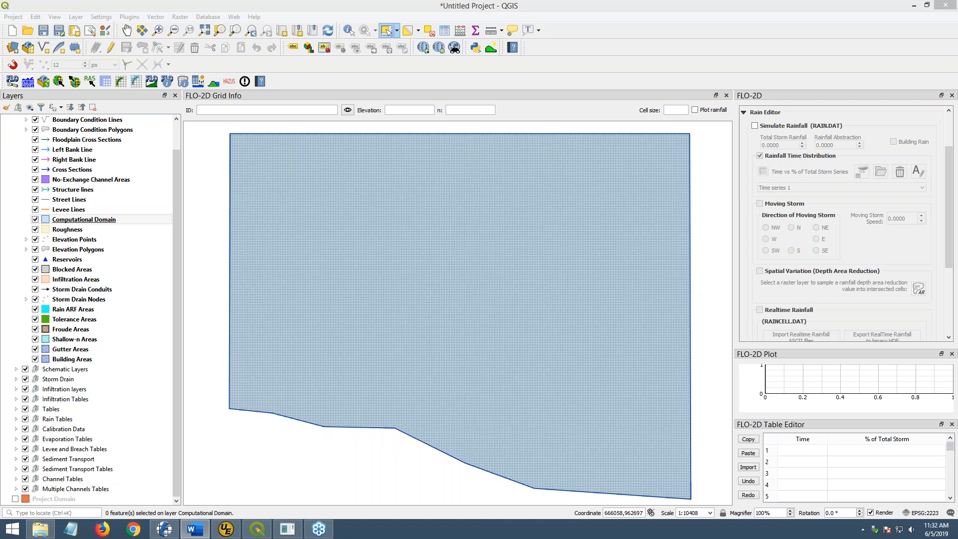
{"action": "left_click_drag", "start_coordinate": [957, 30], "coordinate": [485, 44]}
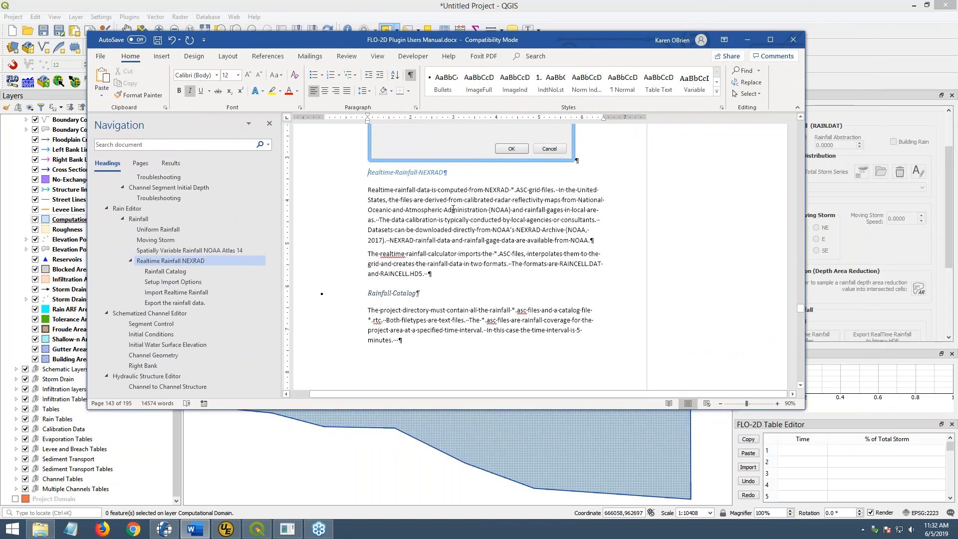
- Hide formatting marks in the manual and scroll to the Rainfall Catalog section
{"action": "left_click", "coordinate": [392, 226]}
{"action": "scroll", "coordinate": [393, 226], "scroll_direction": "down", "scroll_amount": 2}
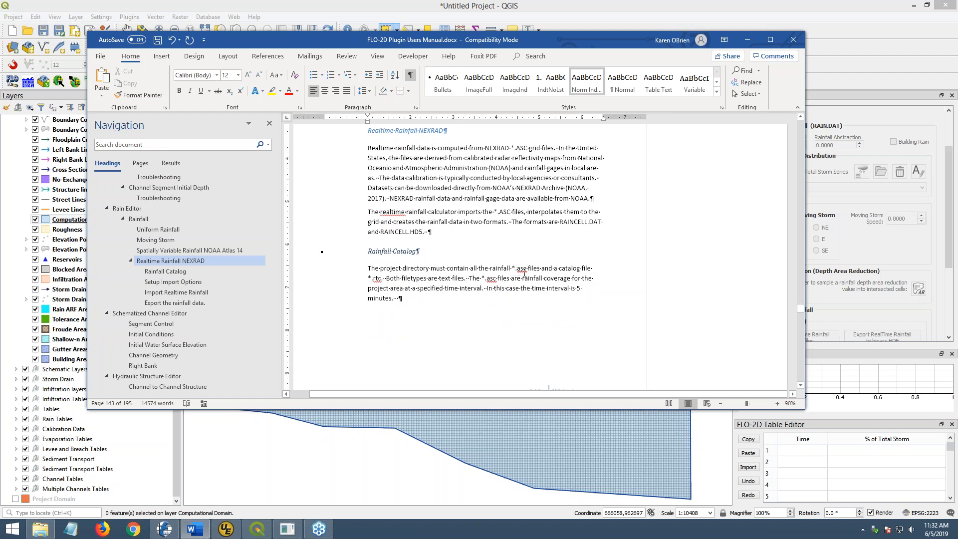
{"action": "left_click", "coordinate": [411, 74]}
{"action": "scroll", "coordinate": [484, 269], "scroll_direction": "down", "scroll_amount": 8}
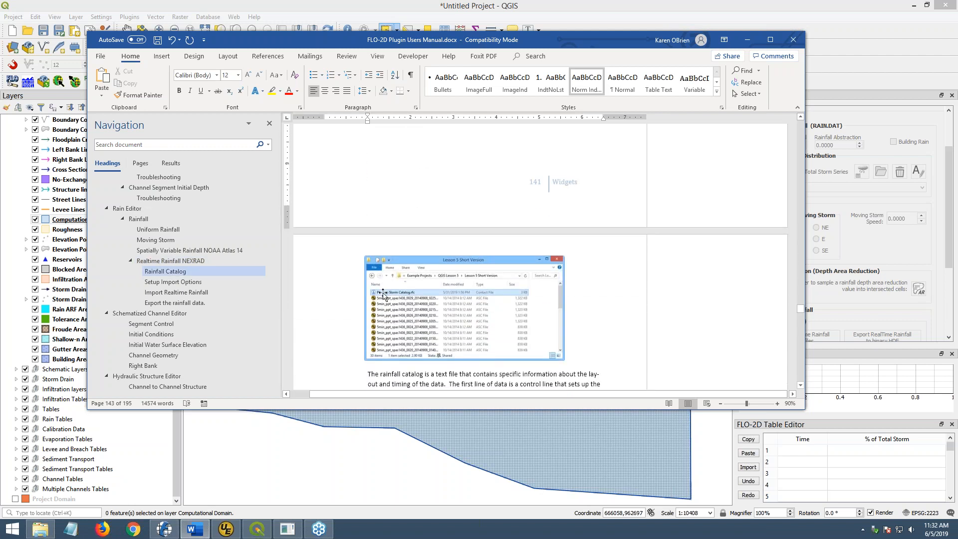
{"action": "scroll", "coordinate": [383, 295], "scroll_direction": "down", "scroll_amount": 3}
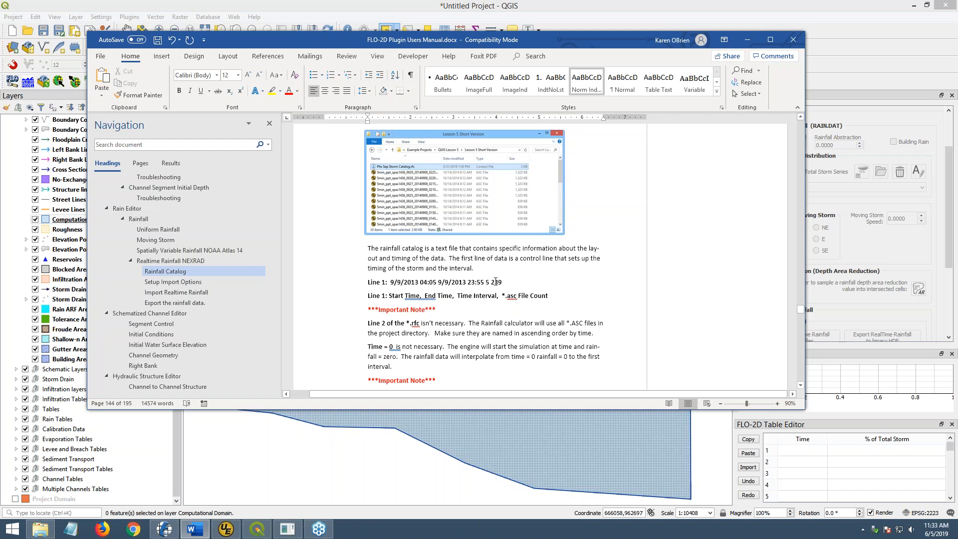
- Highlight the Line 1 example values: start time, end time 9/9/2013 23:55 and file count 239
{"action": "left_click_drag", "start_coordinate": [390, 282], "coordinate": [438, 282]}
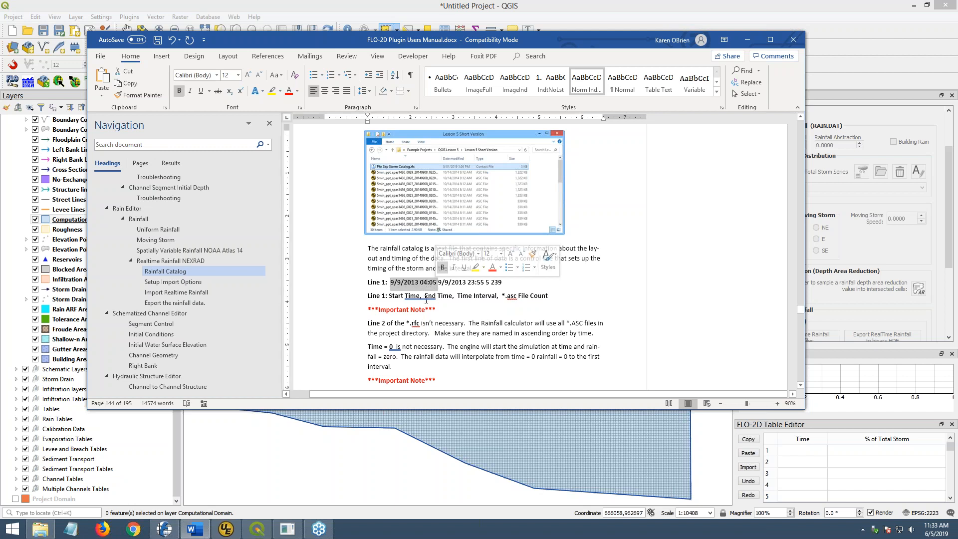
{"action": "left_click", "coordinate": [438, 282]}
{"action": "left_click_drag", "start_coordinate": [438, 282], "coordinate": [490, 282]}
{"action": "left_click", "coordinate": [485, 281]}
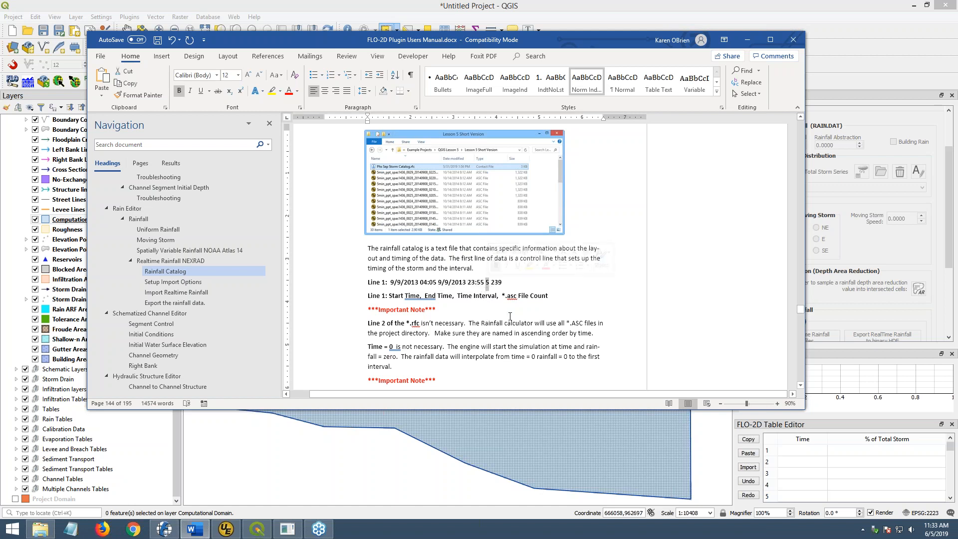
{"action": "left_click_drag", "start_coordinate": [492, 282], "coordinate": [502, 283]}
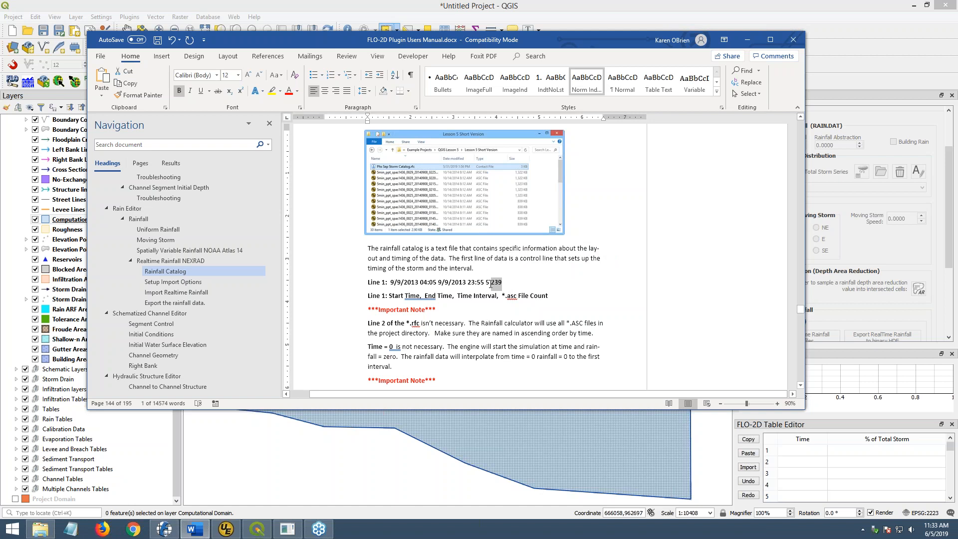
{"action": "left_click", "coordinate": [465, 323]}
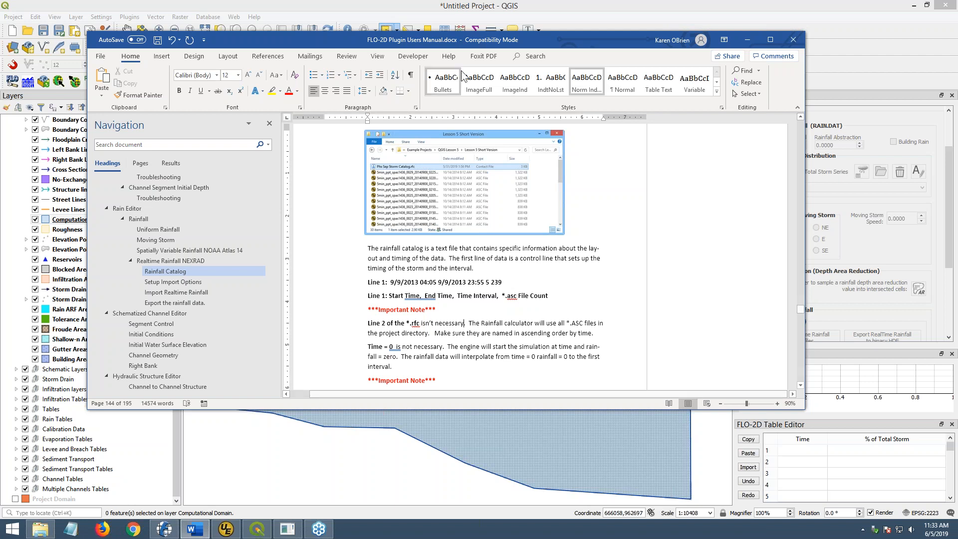
- Move the Word manual aside to reveal the QGIS map and Rain Editor
{"action": "left_click_drag", "start_coordinate": [476, 40], "coordinate": [586, 74]}
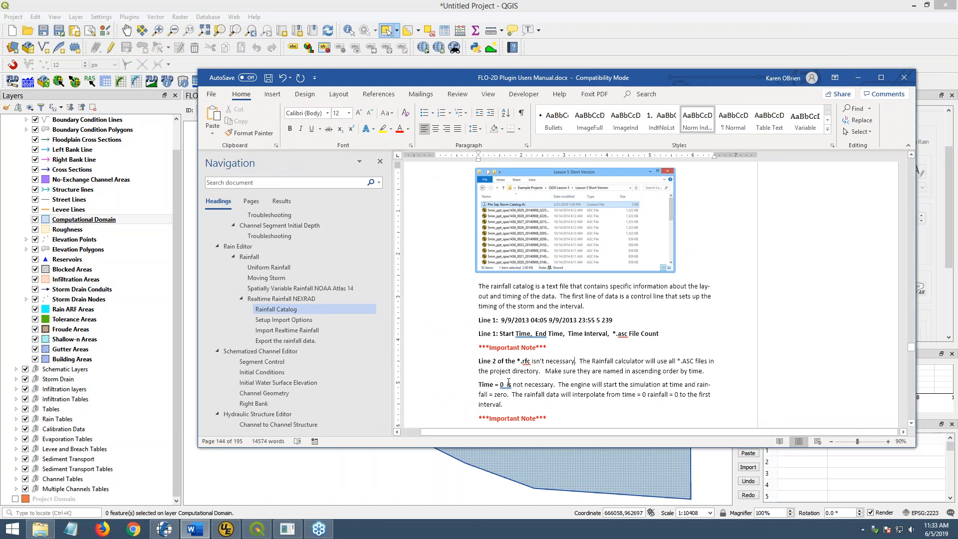
{"action": "scroll", "coordinate": [511, 274], "scroll_direction": "down", "scroll_amount": 1}
{"action": "scroll", "coordinate": [510, 274], "scroll_direction": "down", "scroll_amount": 5}
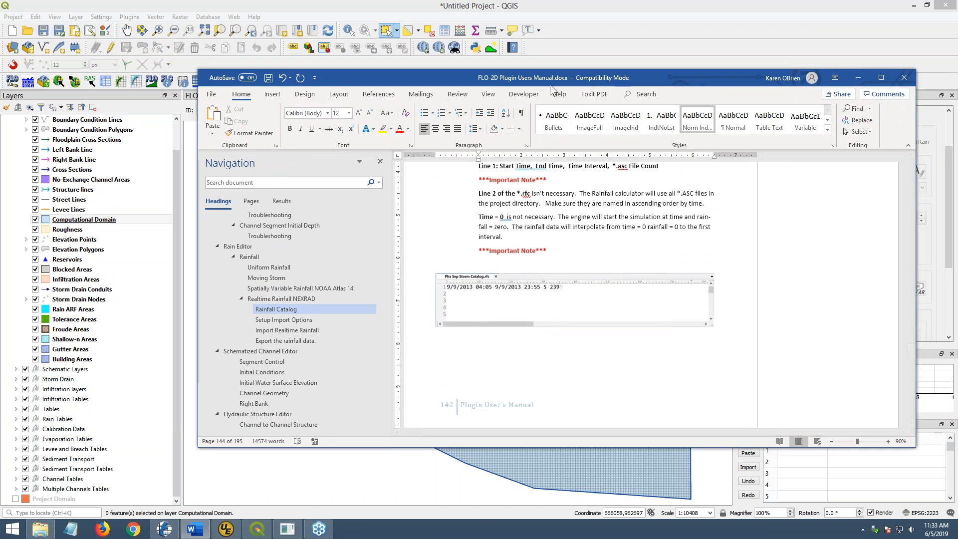
{"action": "left_click_drag", "start_coordinate": [549, 77], "coordinate": [957, 95]}
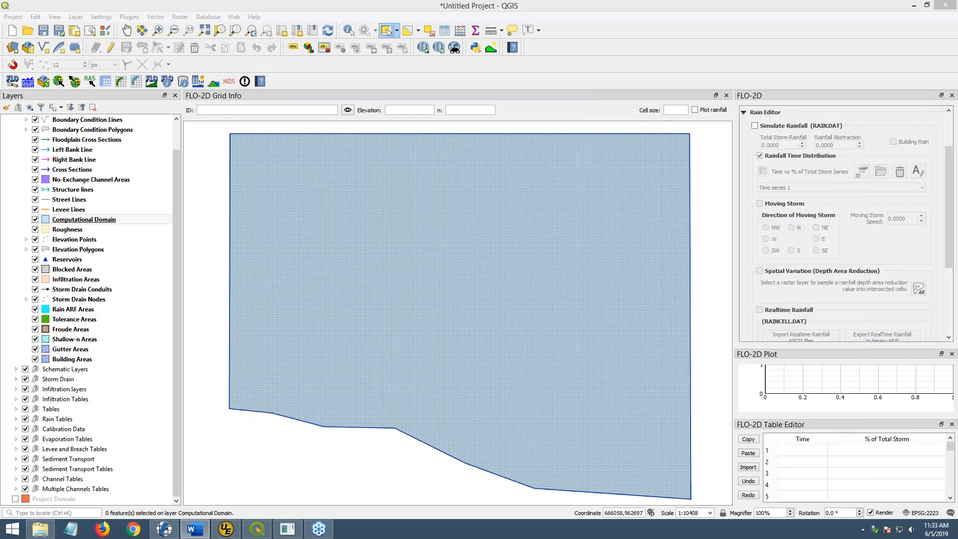
- Enlarge the Lesson 5 Short Version folder to list the storm catalog and all rainfall files, then bring up UltraEdit
{"action": "left_click", "coordinate": [41, 530]}
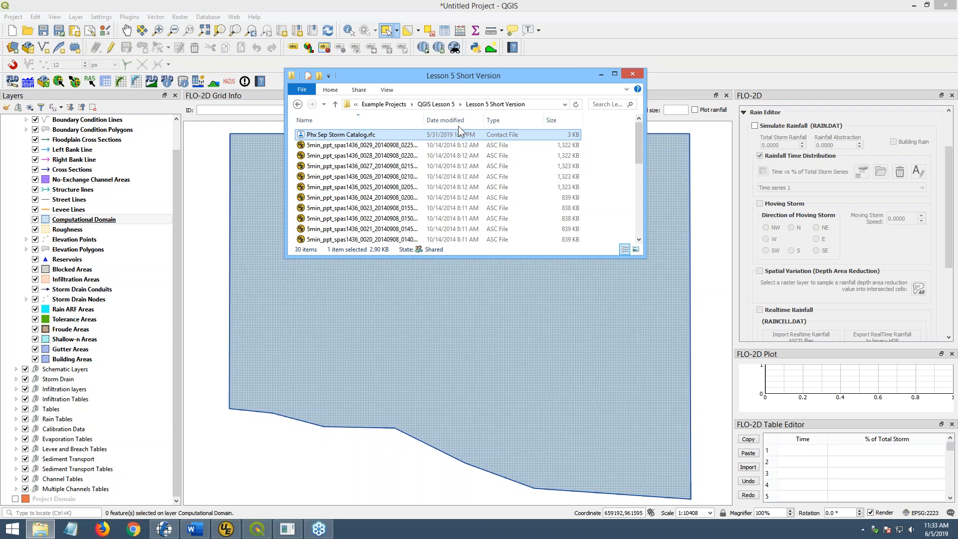
{"action": "left_click_drag", "start_coordinate": [499, 257], "coordinate": [494, 477]}
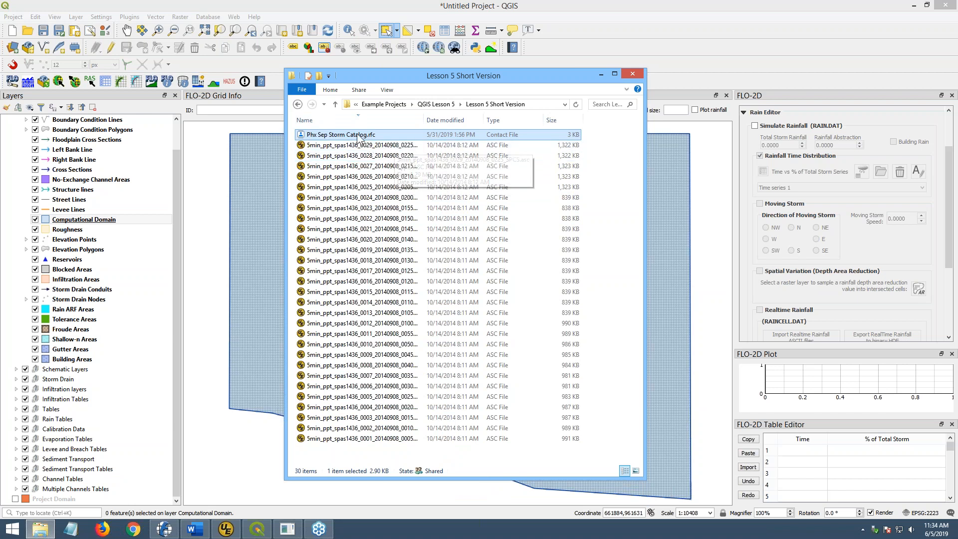
{"action": "left_click", "coordinate": [373, 157]}
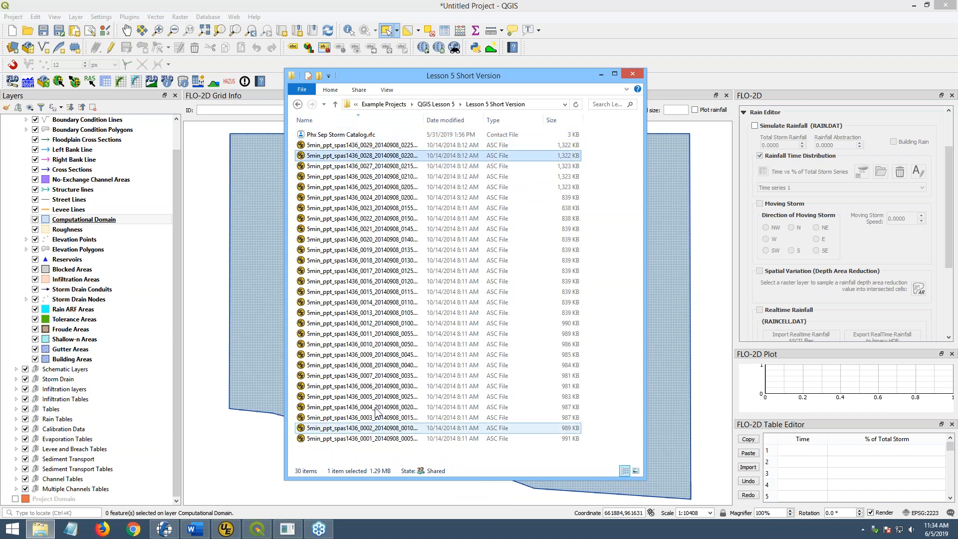
{"action": "left_click", "coordinate": [381, 441]}
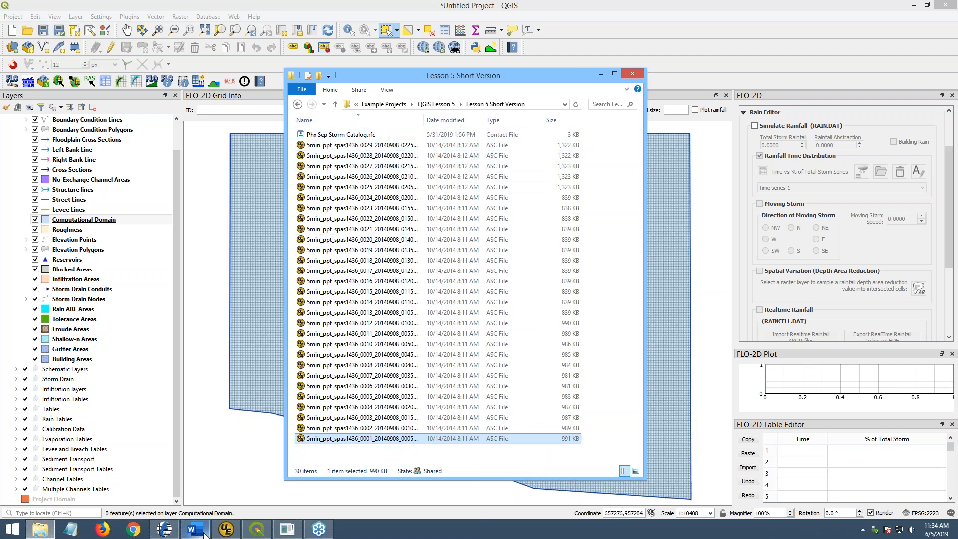
{"action": "left_click", "coordinate": [225, 529]}
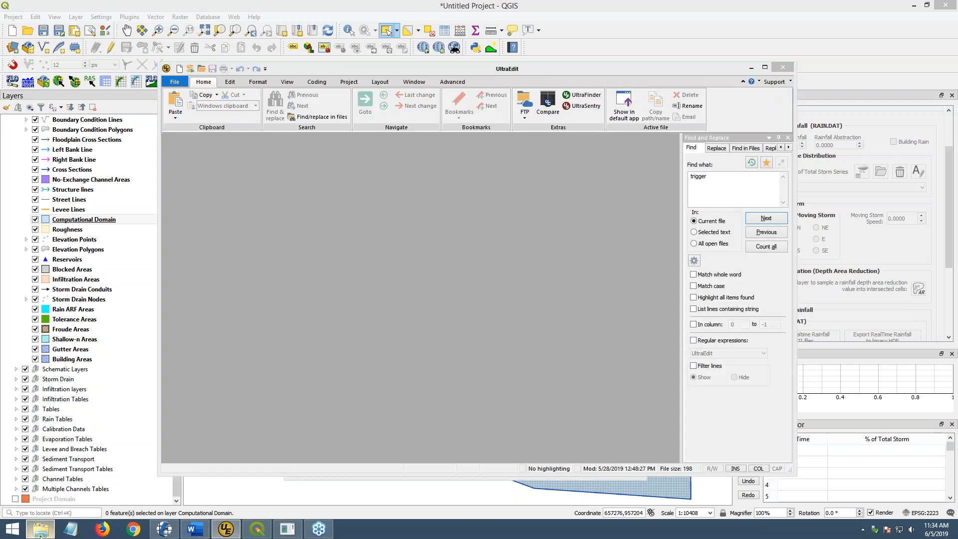
- Open Phx Sep Storm Catalog.rfc in UltraEdit and delete lines 2–36, keeping only its header line
{"action": "left_click", "coordinate": [40, 528]}
{"action": "left_click_drag", "start_coordinate": [474, 79], "coordinate": [743, 101]}
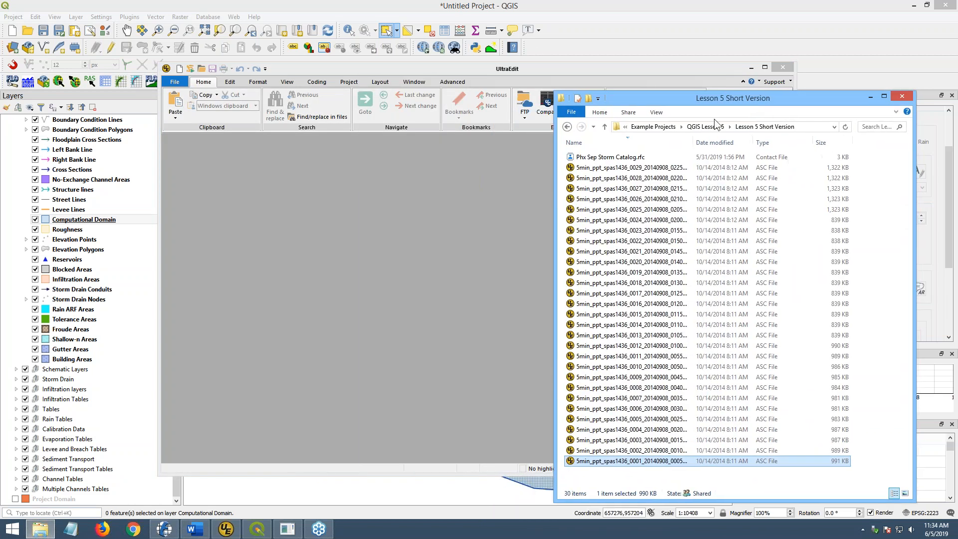
{"action": "left_click_drag", "start_coordinate": [607, 158], "coordinate": [471, 208]}
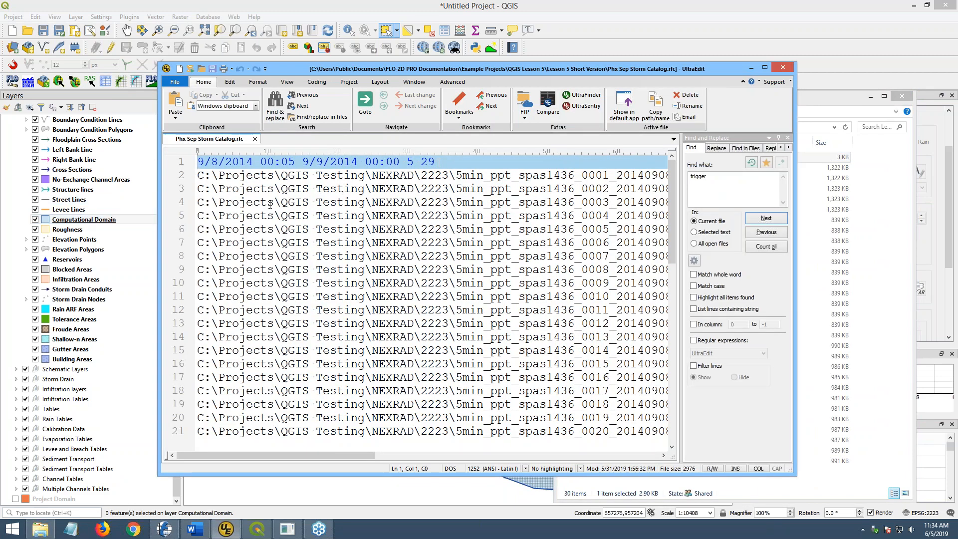
{"action": "left_click_drag", "start_coordinate": [198, 175], "coordinate": [372, 536]}
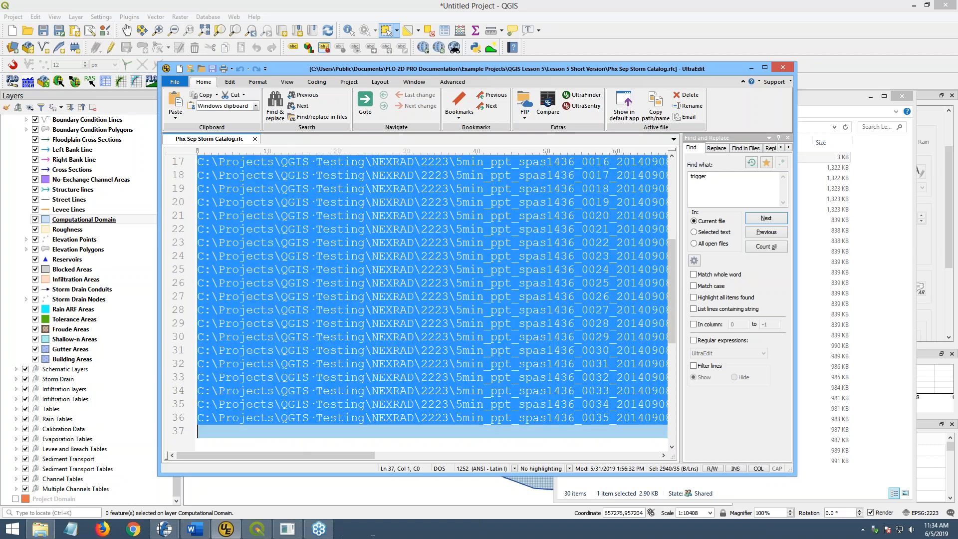
{"action": "key", "text": "Delete"}
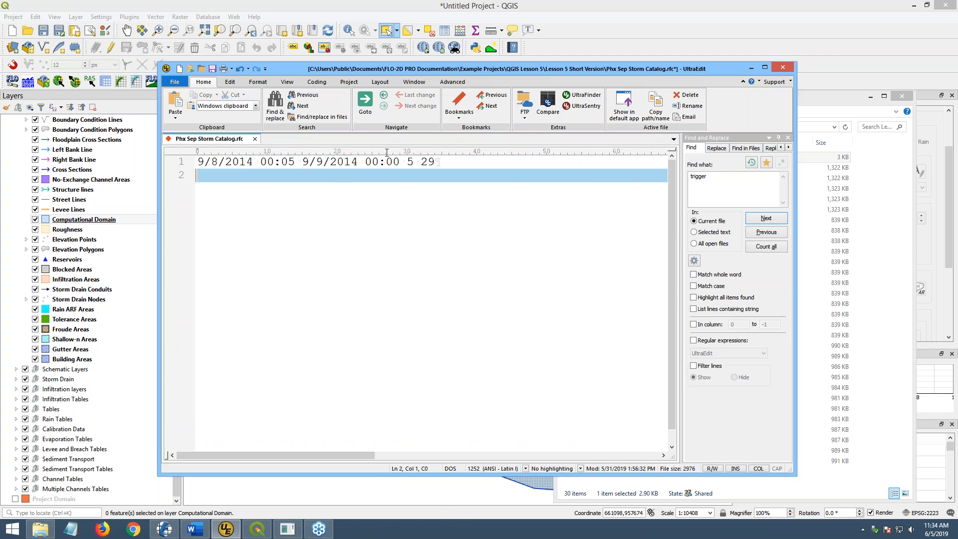
{"action": "left_click", "coordinate": [428, 162]}
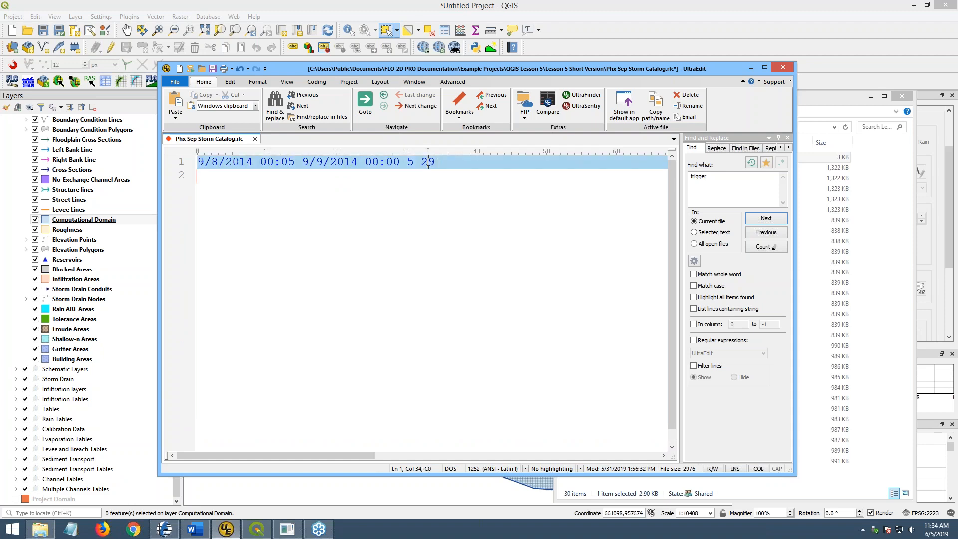
{"action": "left_click_drag", "start_coordinate": [634, 66], "coordinate": [281, 38]}
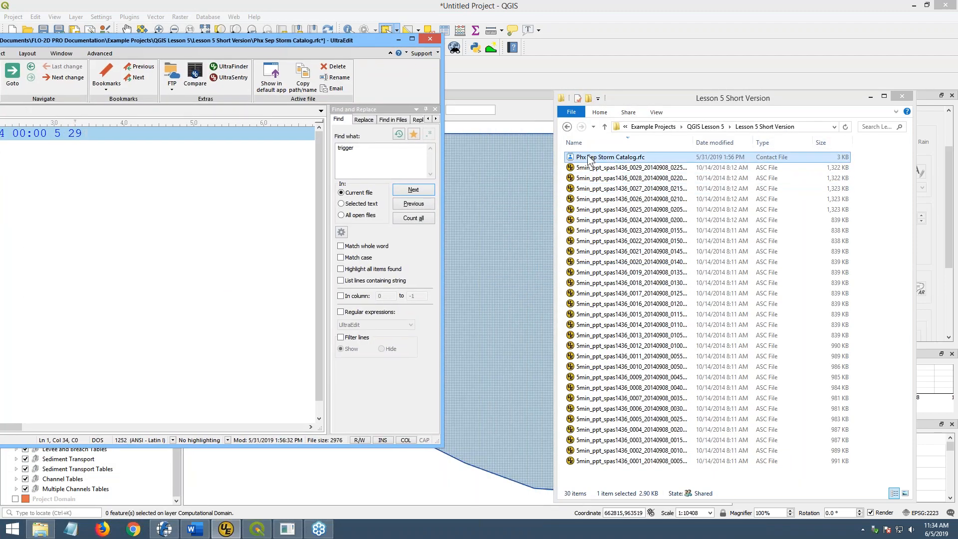
- Save the trimmed Phx Sep Storm Catalog.rfc in UltraEdit
{"action": "left_click", "coordinate": [607, 170]}
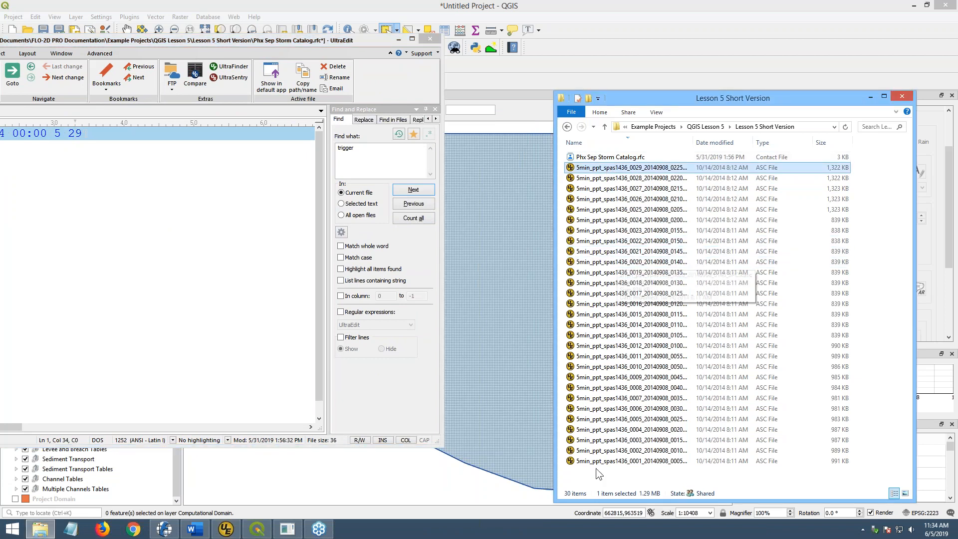
{"action": "left_click", "coordinate": [597, 463], "text": "shift"}
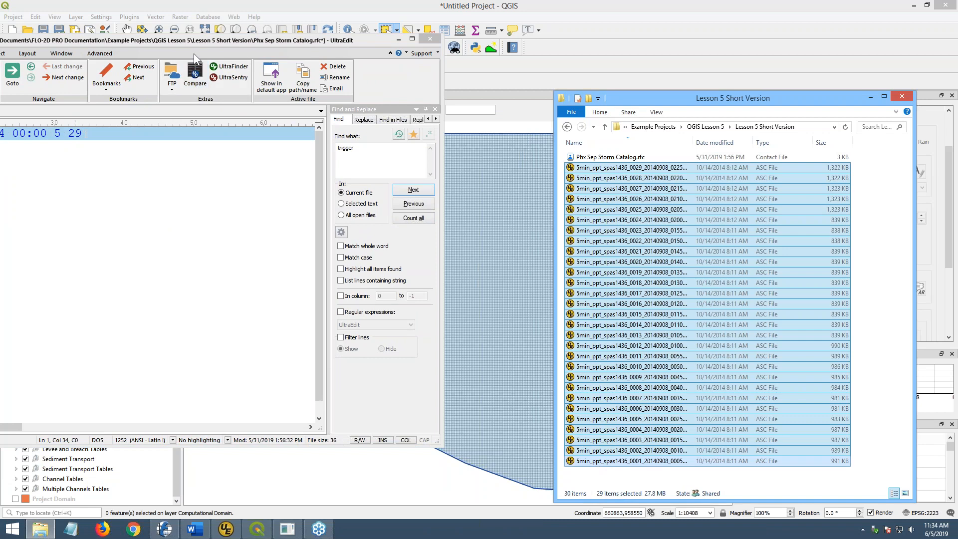
{"action": "left_click", "coordinate": [225, 51]}
{"action": "left_click_drag", "start_coordinate": [225, 52], "coordinate": [448, 62]}
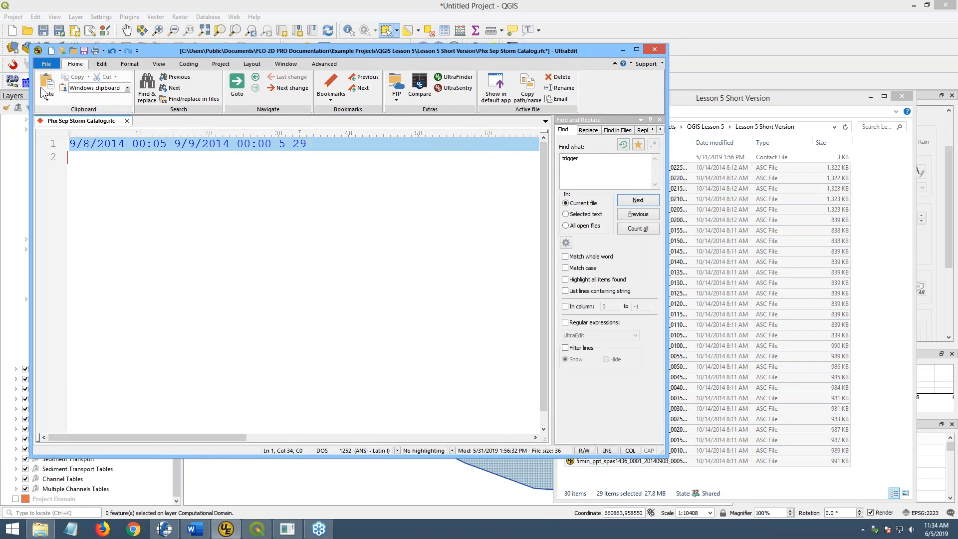
{"action": "left_click", "coordinate": [84, 51]}
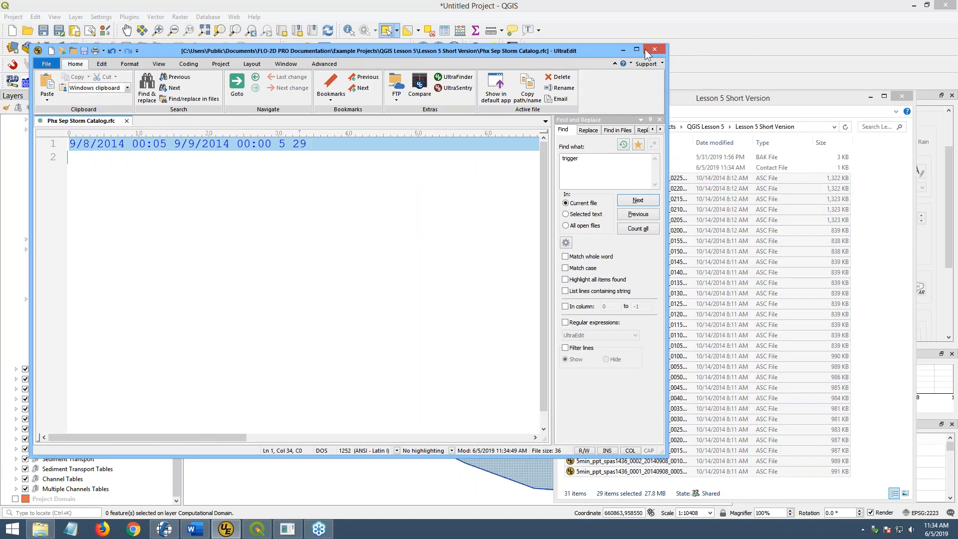
{"action": "left_click", "coordinate": [623, 50]}
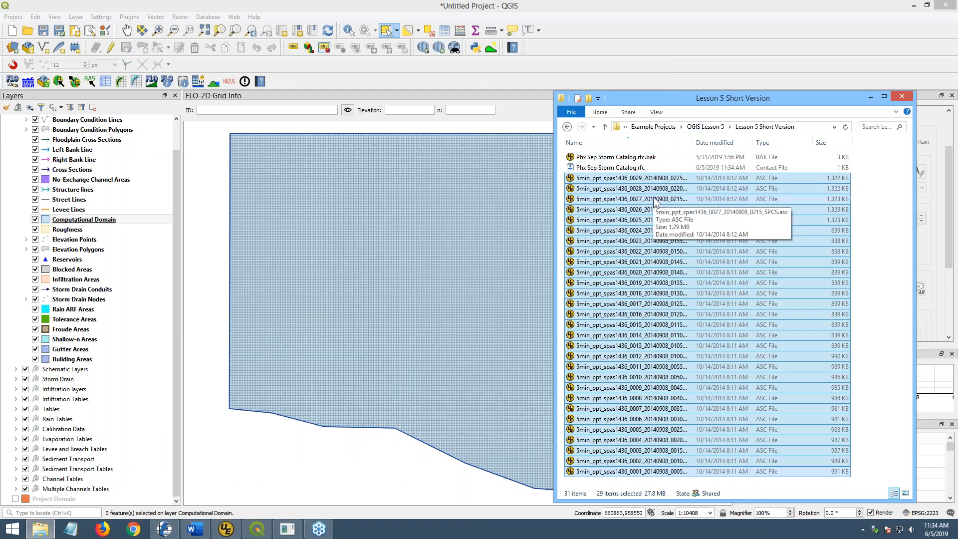
- Load 5min_ppt_spas1436_0001_20140908_0005_SPCS.asc onto the QGIS map as a raster layer
{"action": "left_click", "coordinate": [626, 142]}
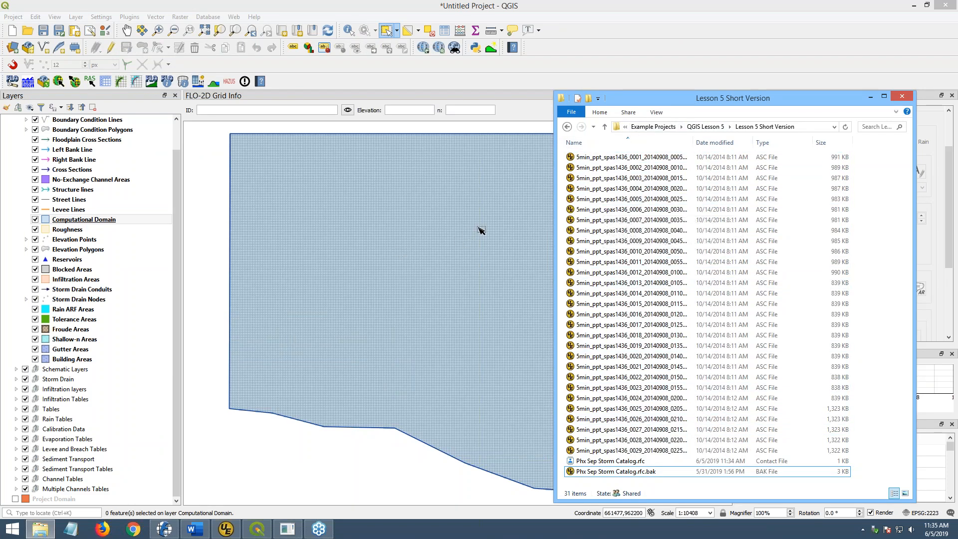
{"action": "left_click", "coordinate": [627, 158]}
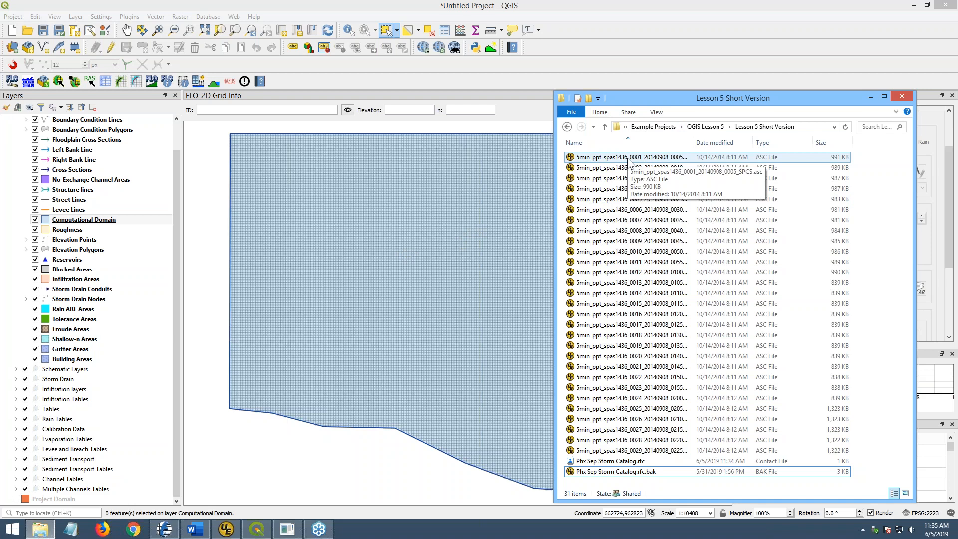
{"action": "left_click_drag", "start_coordinate": [628, 157], "coordinate": [501, 295]}
{"action": "left_click", "coordinate": [869, 98]}
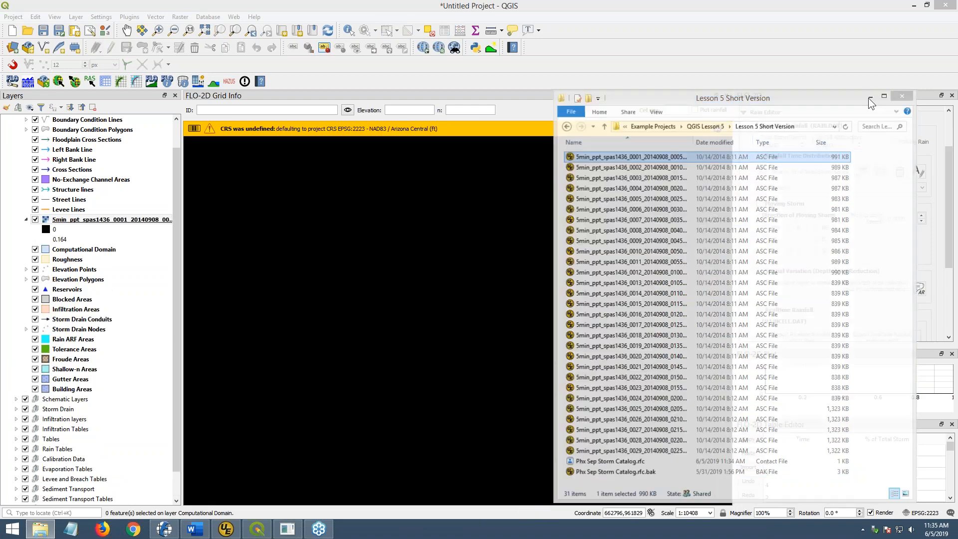
{"action": "left_click", "coordinate": [40, 529]}
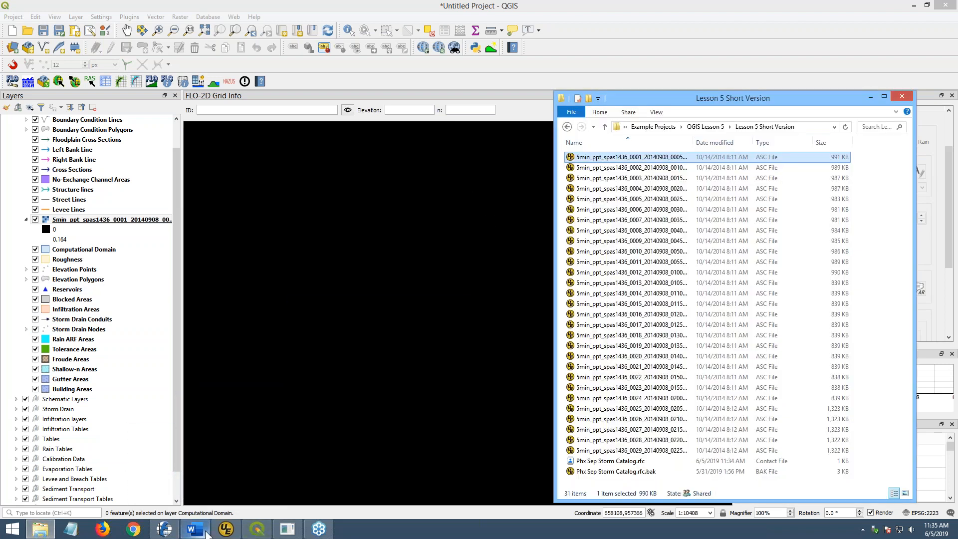
{"action": "left_click", "coordinate": [226, 529]}
- Open the 0001 ASC grid in UltraEdit and check its header: ncols 524, nrows 575, xllcorner 397851.08
{"action": "left_click", "coordinate": [757, 101]}
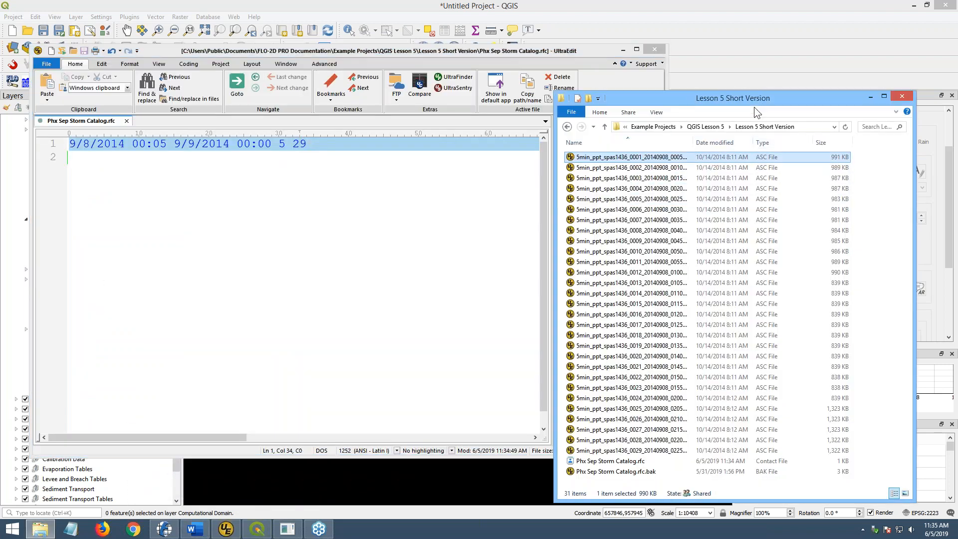
{"action": "left_click_drag", "start_coordinate": [629, 161], "coordinate": [426, 235]}
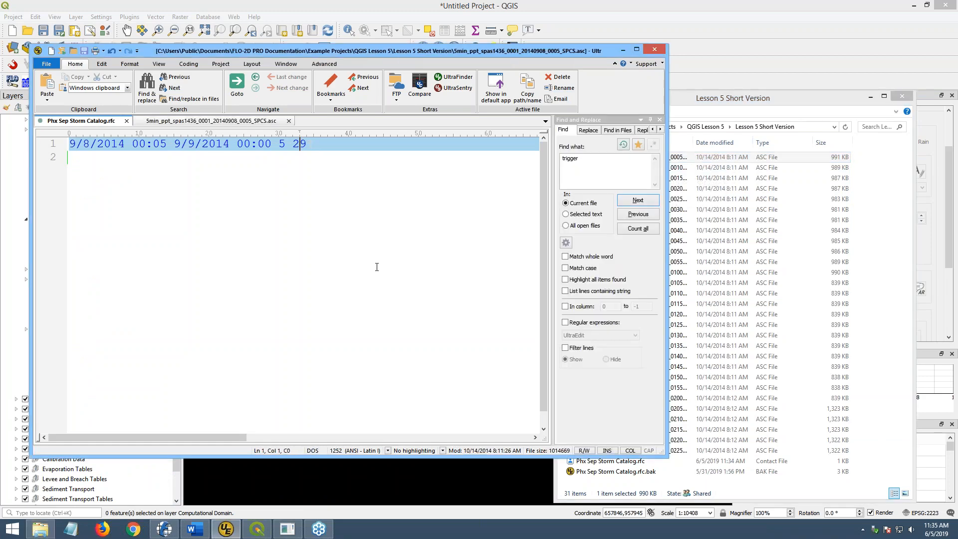
{"action": "left_click_drag", "start_coordinate": [788, 97], "coordinate": [957, 75]}
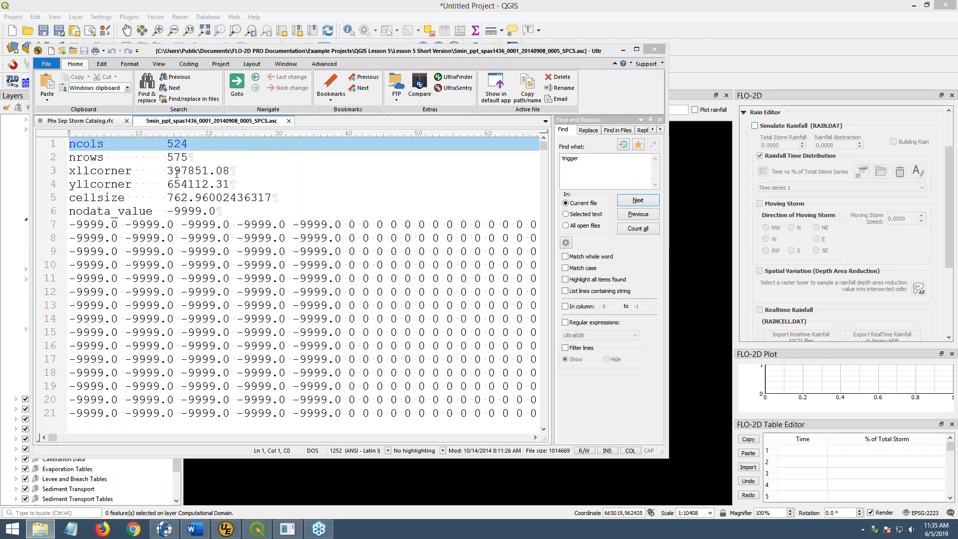
{"action": "left_click_drag", "start_coordinate": [167, 170], "coordinate": [233, 185]}
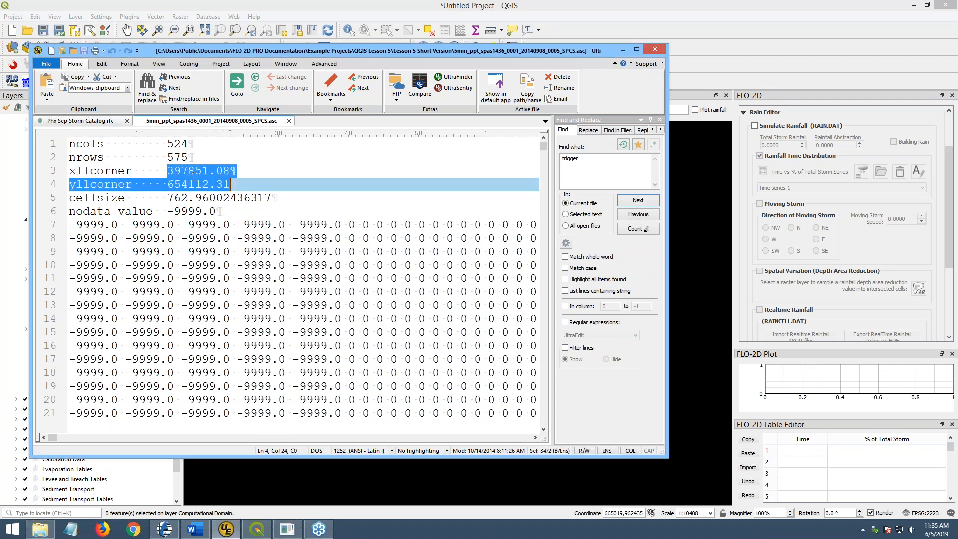
{"action": "left_click", "coordinate": [194, 172]}
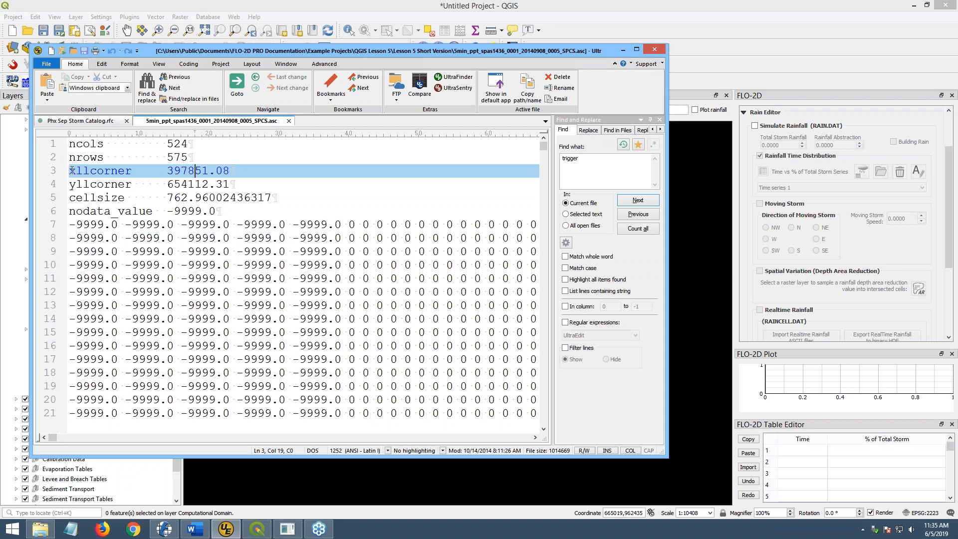
{"action": "left_click_drag", "start_coordinate": [957, 100], "coordinate": [693, 60]}
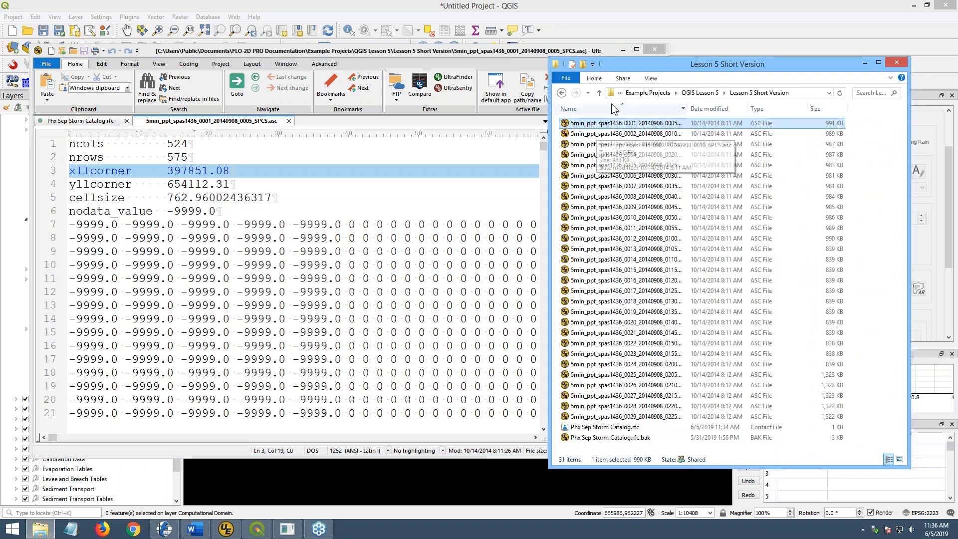
- Go up to the QGIS Lesson 5 folder and scroll through its 304 five-minute rainfall grids
{"action": "left_click", "coordinate": [700, 93]}
{"action": "left_click", "coordinate": [672, 145]}
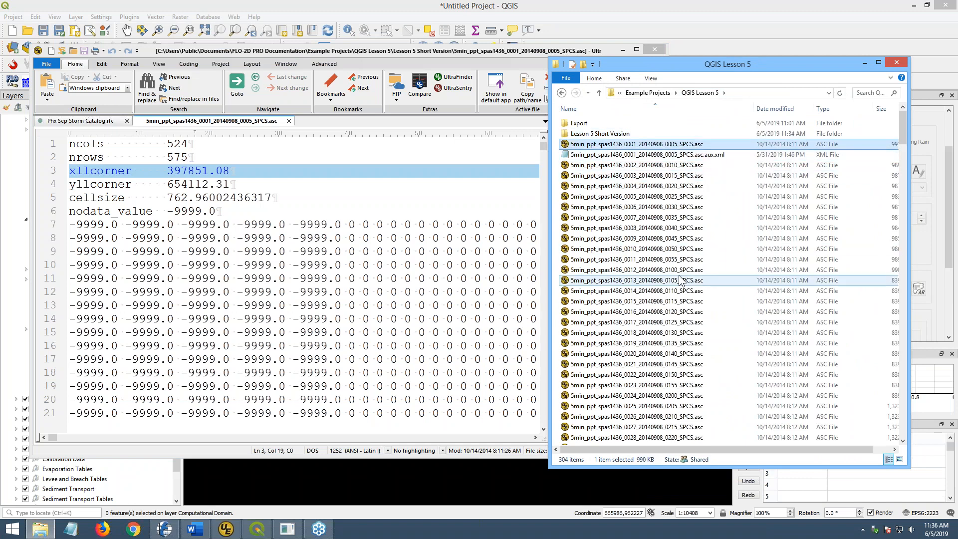
{"action": "scroll", "coordinate": [696, 280], "scroll_direction": "down", "scroll_amount": 20}
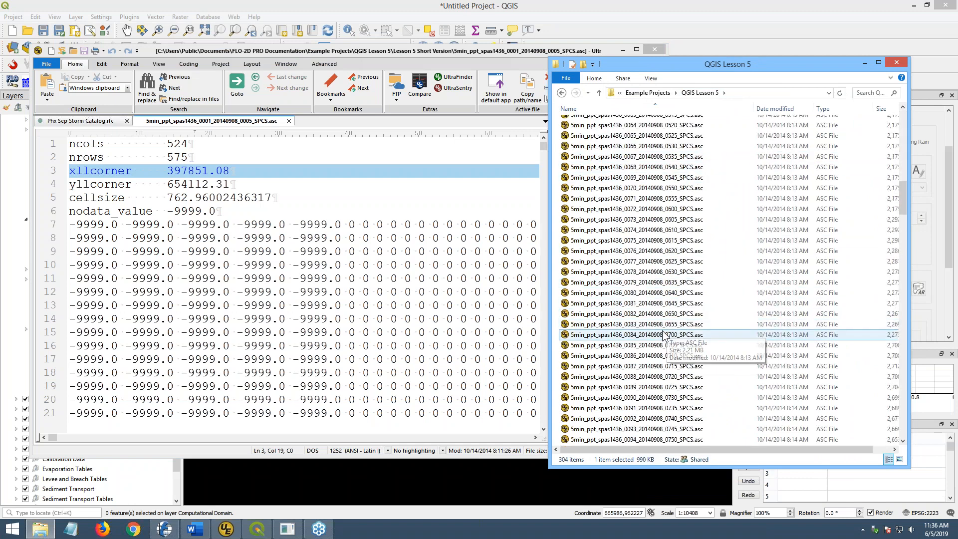
{"action": "scroll", "coordinate": [698, 324], "scroll_direction": "down", "scroll_amount": 20}
{"action": "scroll", "coordinate": [658, 351], "scroll_direction": "down", "scroll_amount": 6}
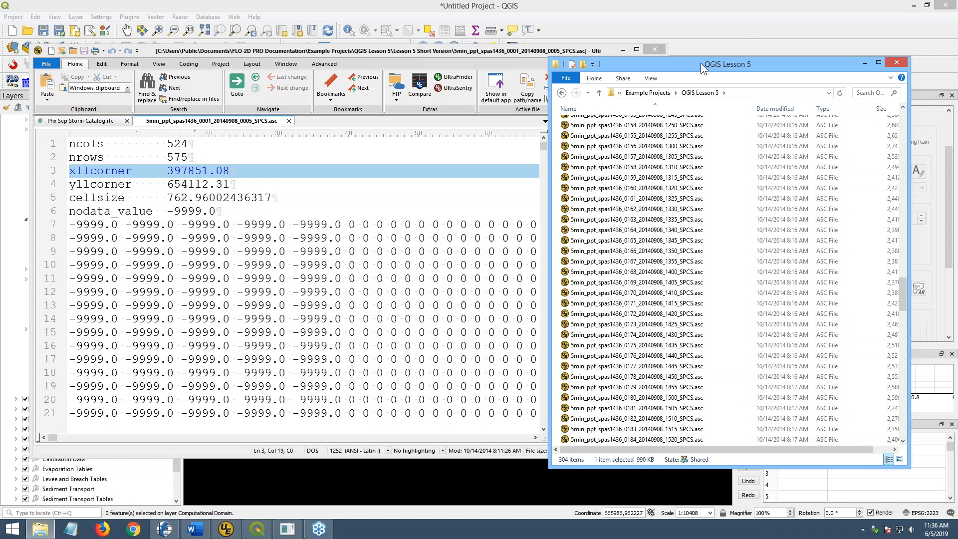
{"action": "left_click_drag", "start_coordinate": [709, 61], "coordinate": [957, 64]}
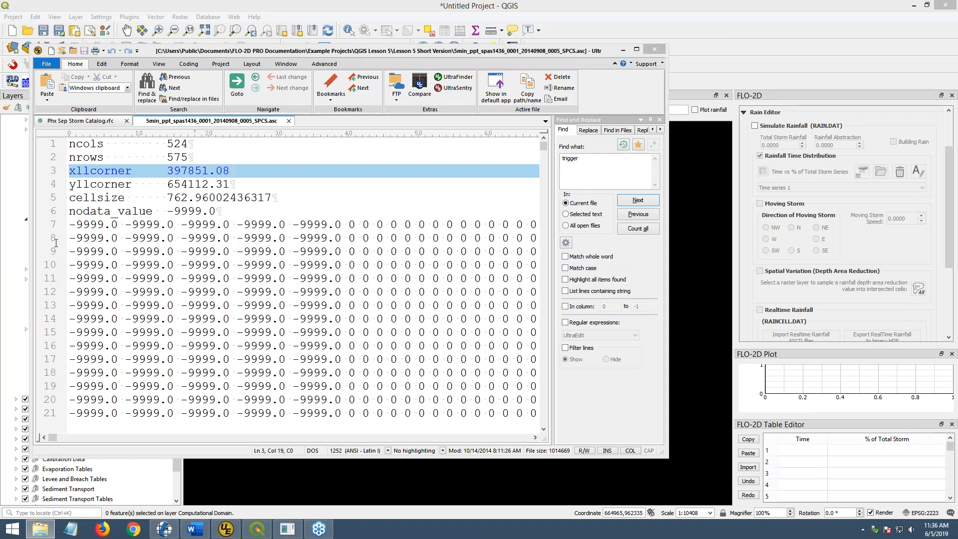
- Highlight the grid's nodata value -9999, cellsize 762 and first two data rows, then minimize UltraEdit
{"action": "double_click", "coordinate": [181, 212]}
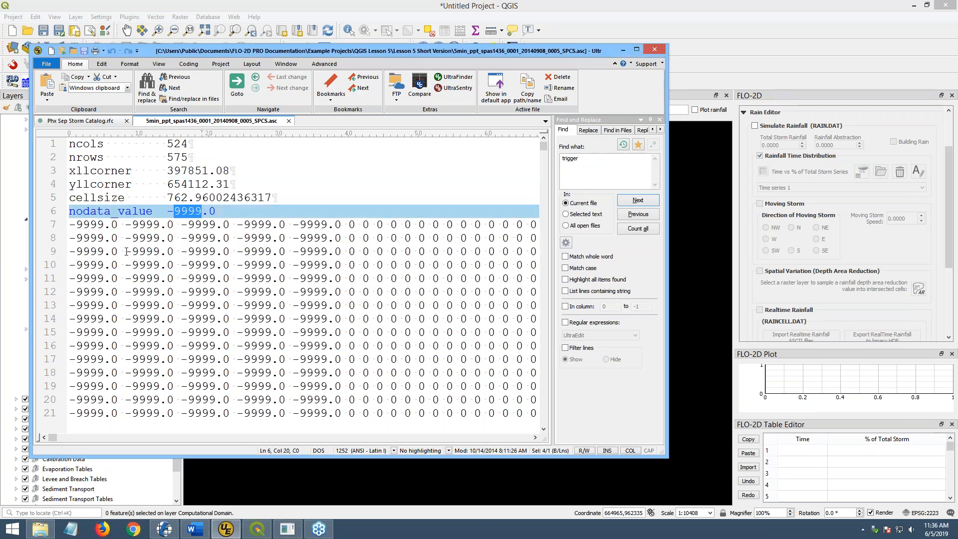
{"action": "double_click", "coordinate": [174, 198]}
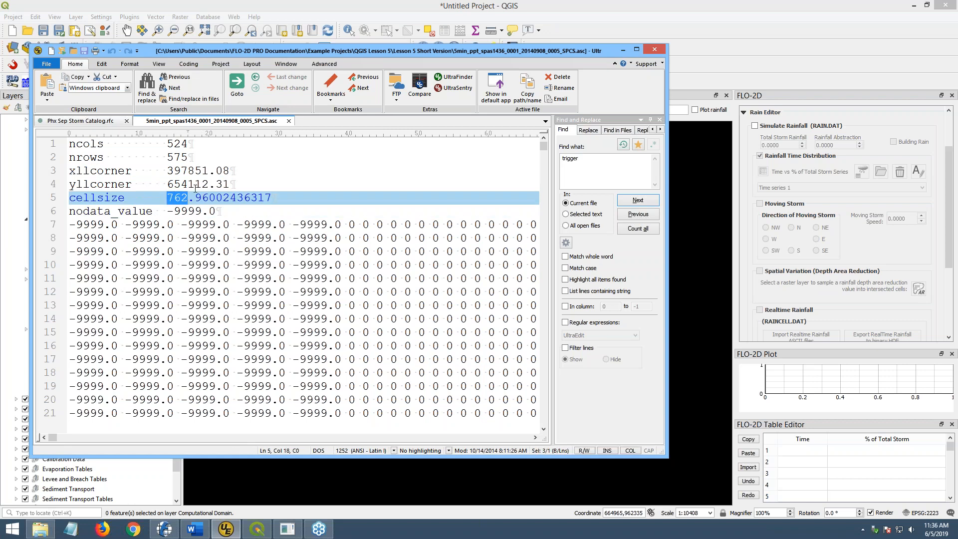
{"action": "left_click", "coordinate": [159, 227]}
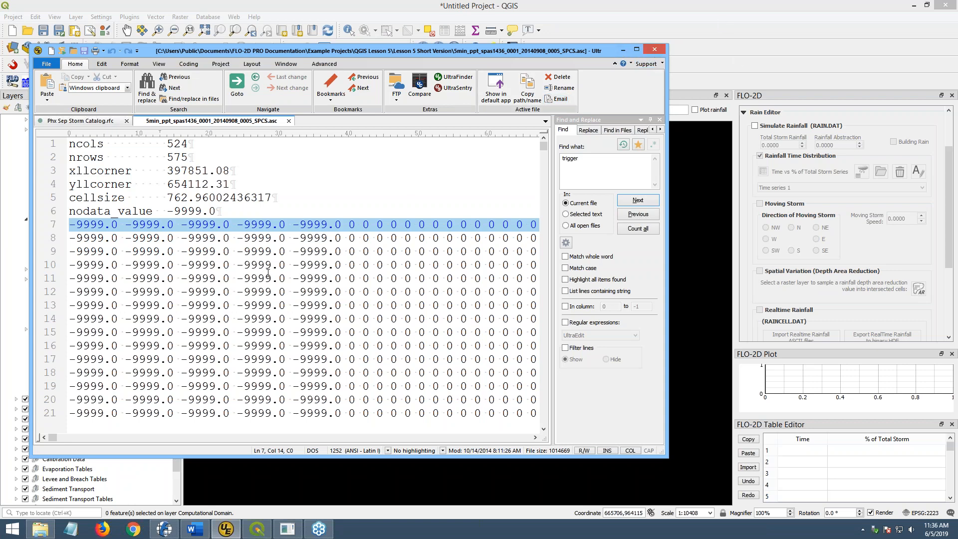
{"action": "left_click_drag", "start_coordinate": [348, 225], "coordinate": [377, 238]}
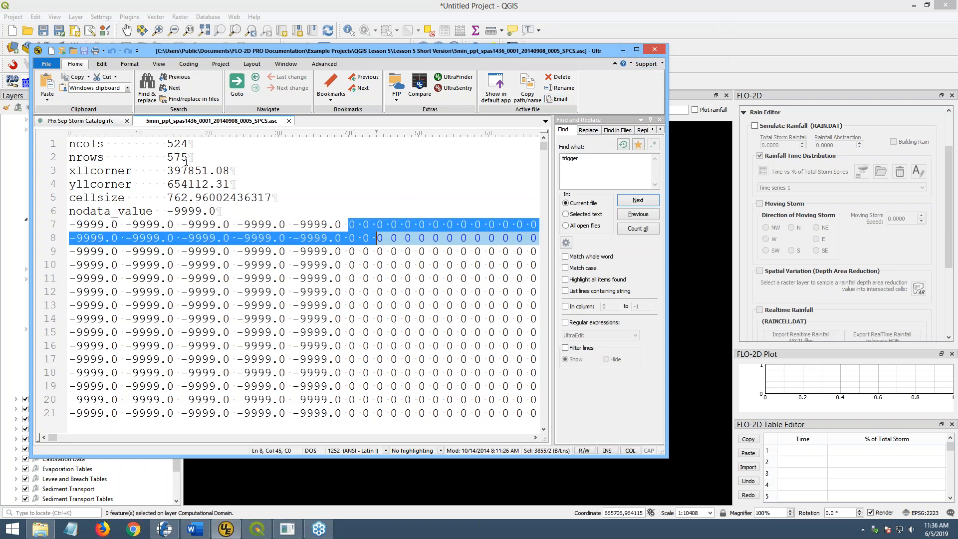
{"action": "left_click", "coordinate": [623, 50]}
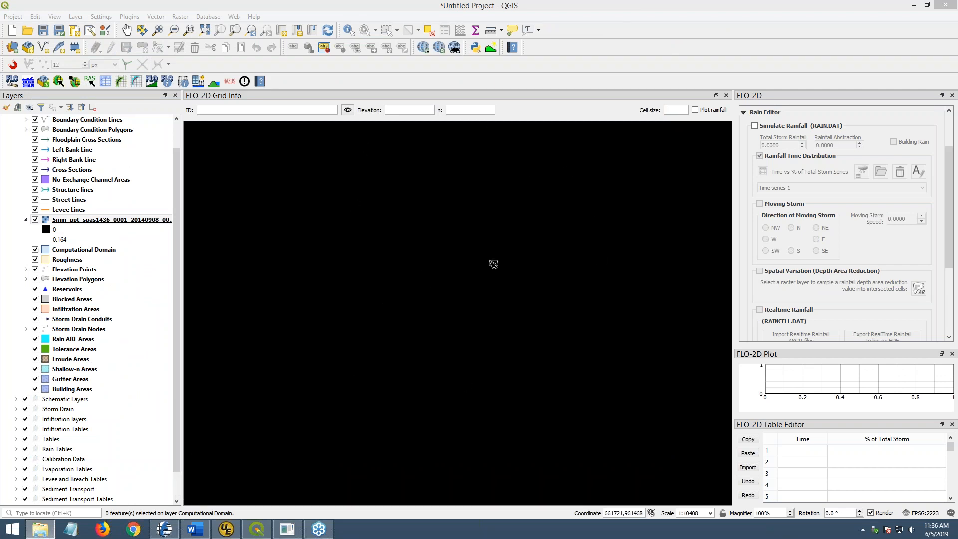
- Zoom to the rainfall raster's full extent and move it to the bottom of the Layers panel
{"action": "left_click", "coordinate": [94, 221]}
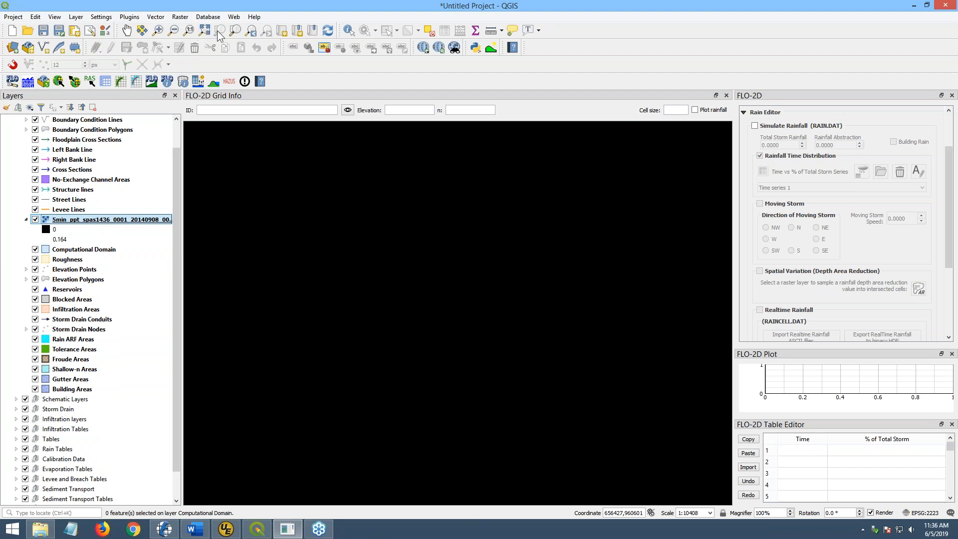
{"action": "left_click", "coordinate": [235, 30]}
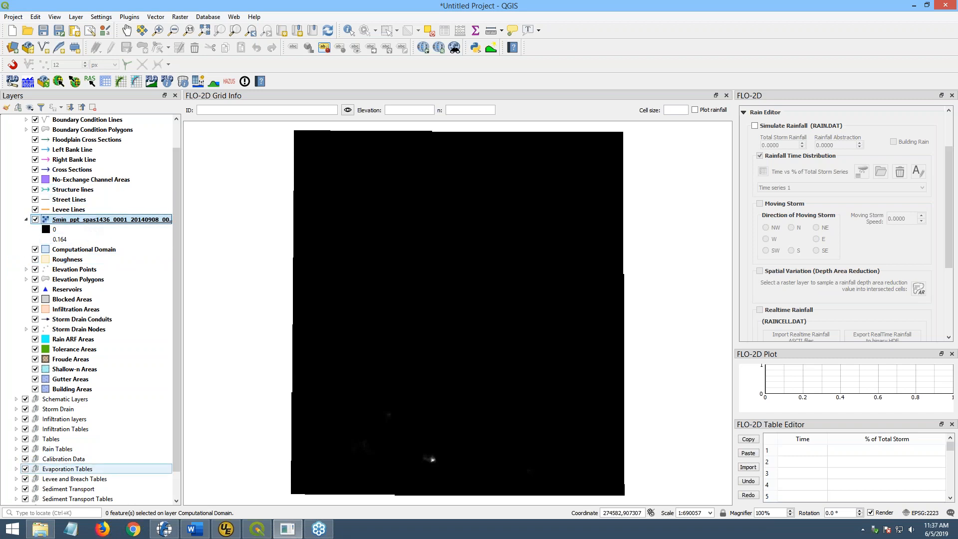
{"action": "key", "text": "ctrl+d"}
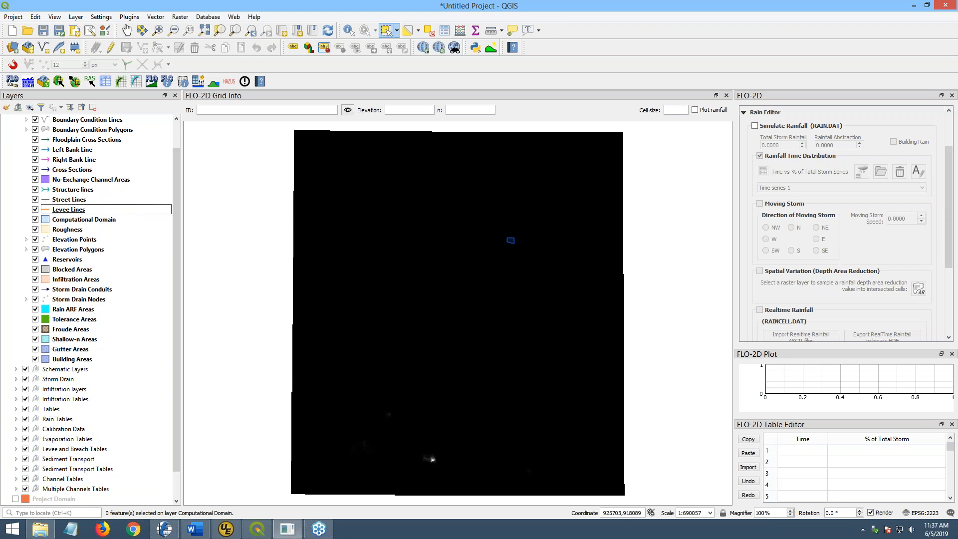
{"action": "key", "text": "alt+Tab"}
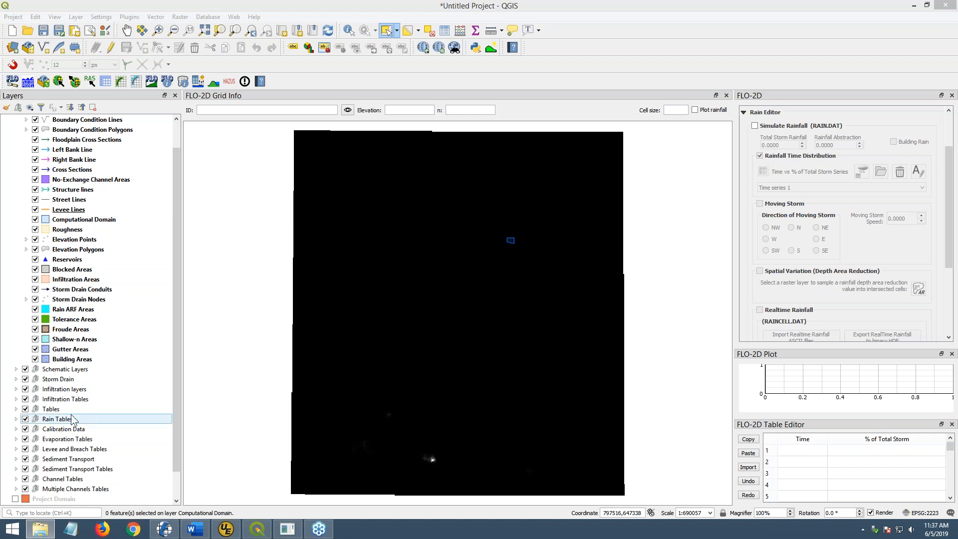
{"action": "left_click_drag", "start_coordinate": [173, 465], "coordinate": [173, 492]}
{"action": "left_click", "coordinate": [88, 479]}
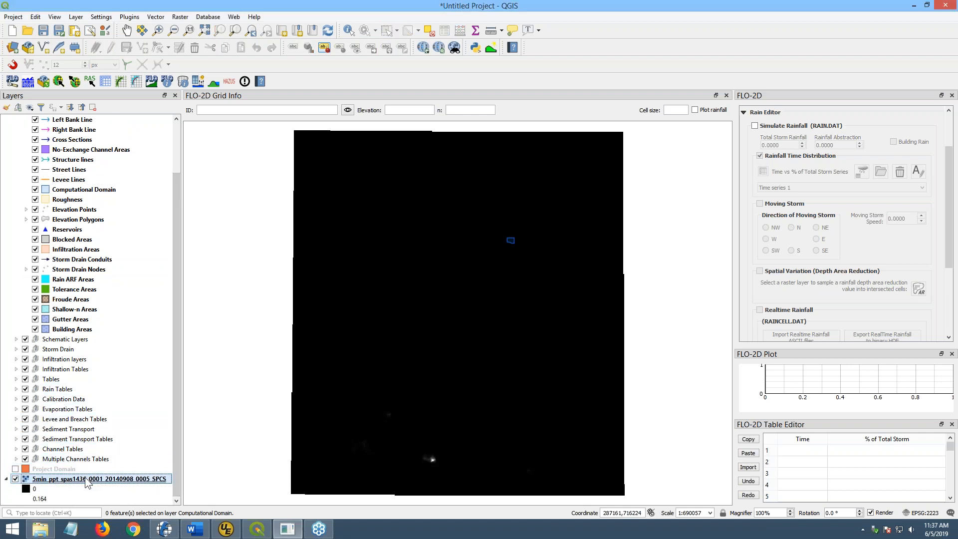
{"action": "left_click_drag", "start_coordinate": [957, 120], "coordinate": [803, 91]}
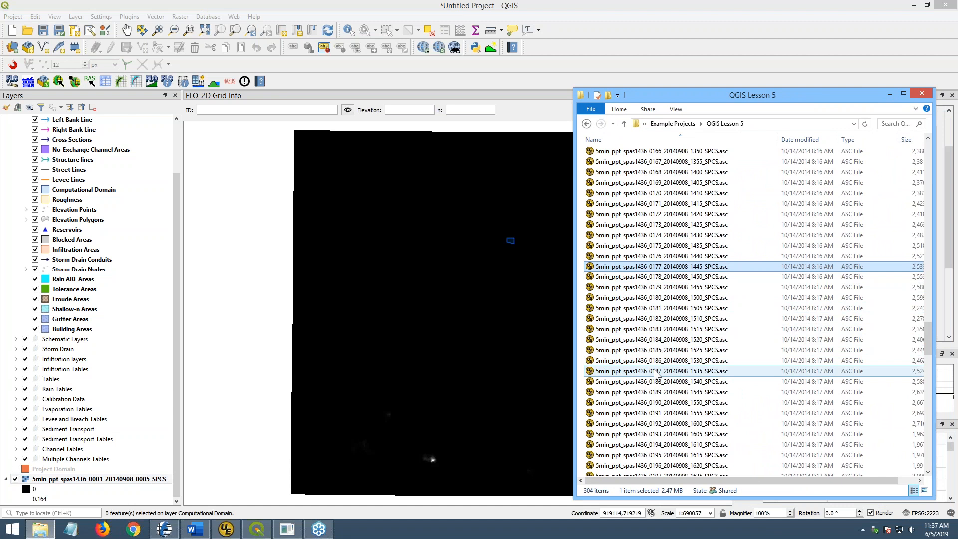
- Load rainfall grids 0097 and 0157 into QGIS as raster layers
{"action": "left_click", "coordinate": [636, 235]}
{"action": "scroll", "coordinate": [634, 255], "scroll_direction": "up", "scroll_amount": 4}
{"action": "scroll", "coordinate": [634, 257], "scroll_direction": "up", "scroll_amount": 20}
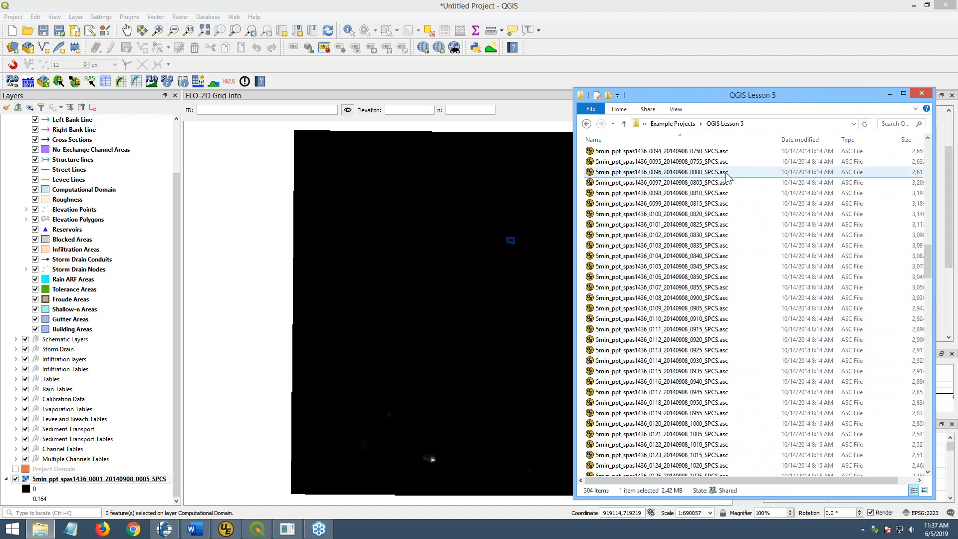
{"action": "left_click_drag", "start_coordinate": [668, 186], "coordinate": [406, 279]}
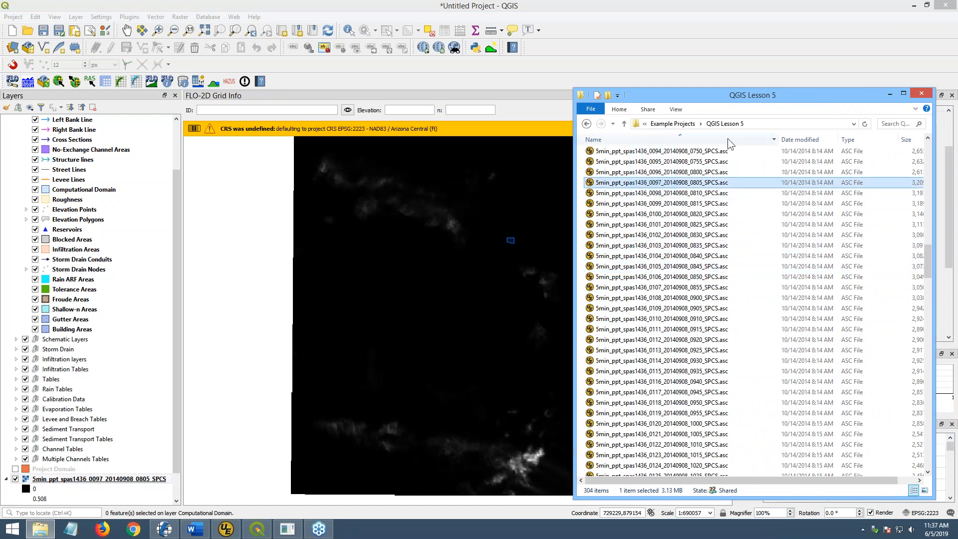
{"action": "left_click_drag", "start_coordinate": [720, 100], "coordinate": [957, 74]}
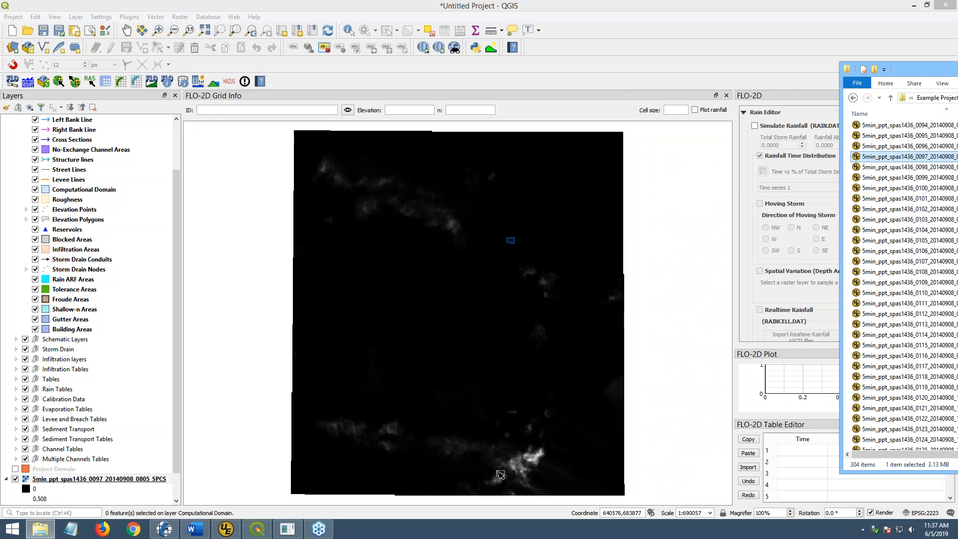
{"action": "left_click_drag", "start_coordinate": [916, 66], "coordinate": [663, 76]}
{"action": "scroll", "coordinate": [667, 324], "scroll_direction": "down", "scroll_amount": 5}
{"action": "scroll", "coordinate": [667, 324], "scroll_direction": "down", "scroll_amount": 11}
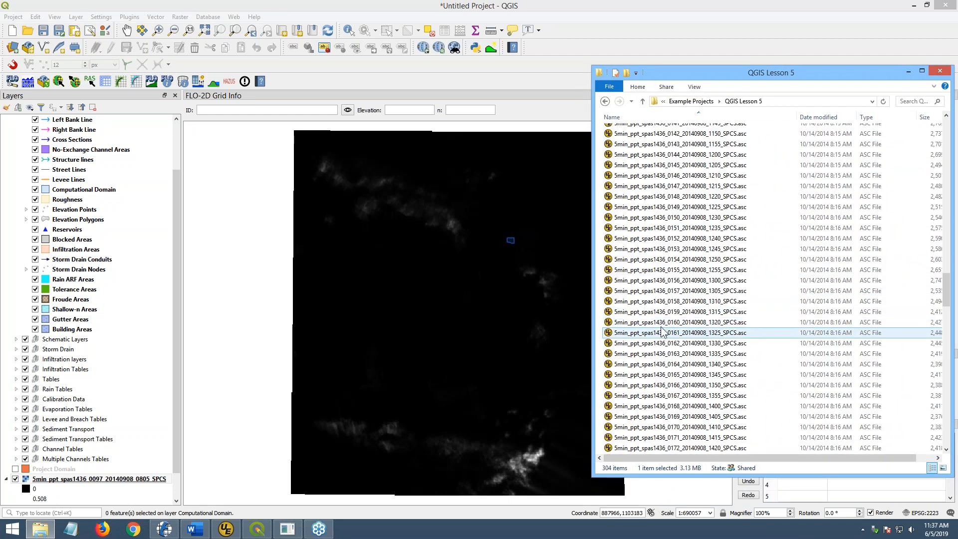
{"action": "left_click_drag", "start_coordinate": [668, 291], "coordinate": [522, 322]}
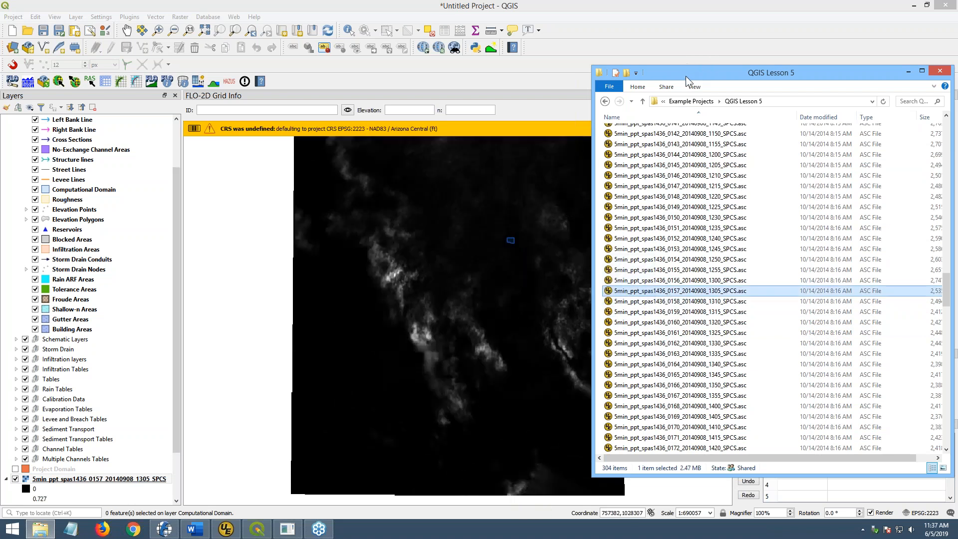
{"action": "left_click_drag", "start_coordinate": [686, 76], "coordinate": [957, 64]}
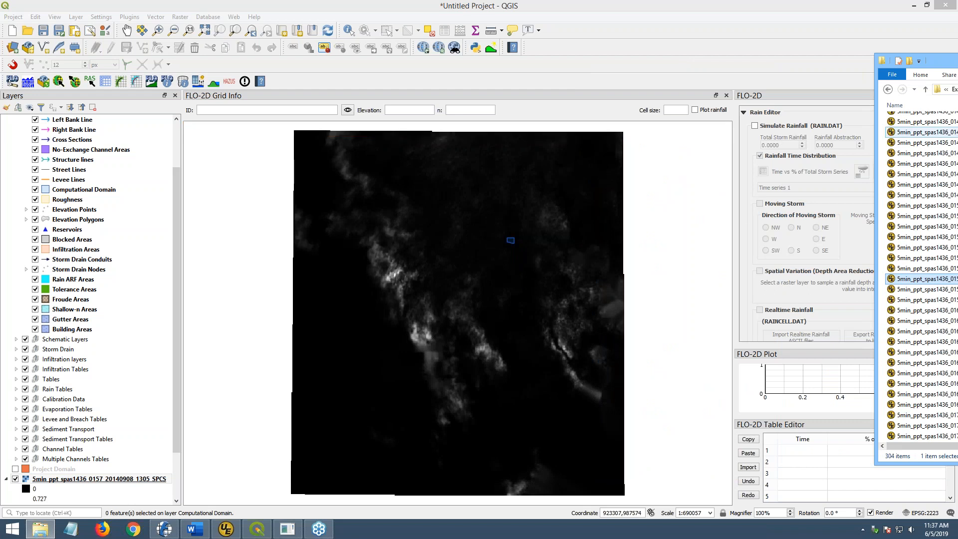
- Load rainfall grid 0204 into QGIS and scroll the Layers panel to show all four grids
{"action": "left_click_drag", "start_coordinate": [938, 60], "coordinate": [678, 62]}
{"action": "scroll", "coordinate": [692, 325], "scroll_direction": "down", "scroll_amount": 10}
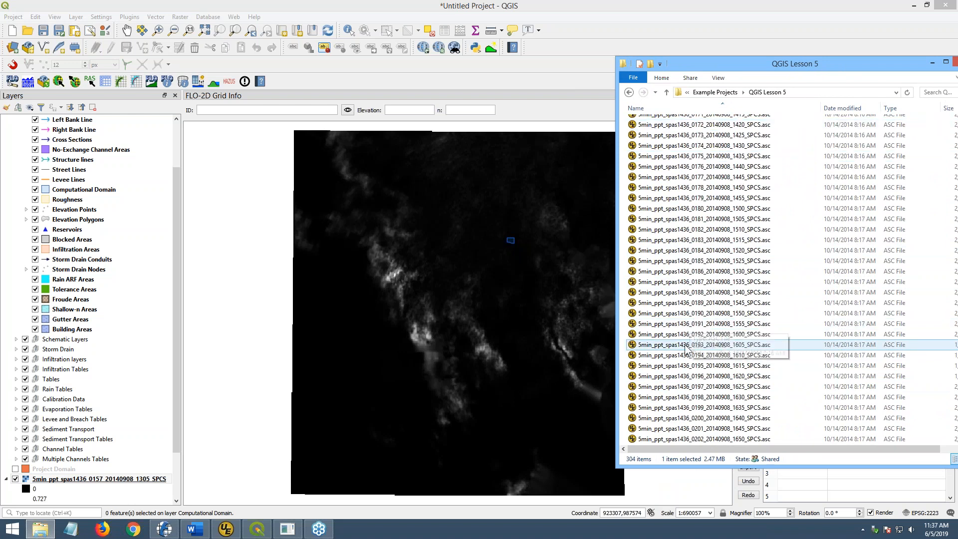
{"action": "left_click", "coordinate": [695, 304]}
{"action": "left_click_drag", "start_coordinate": [693, 309], "coordinate": [403, 389]}
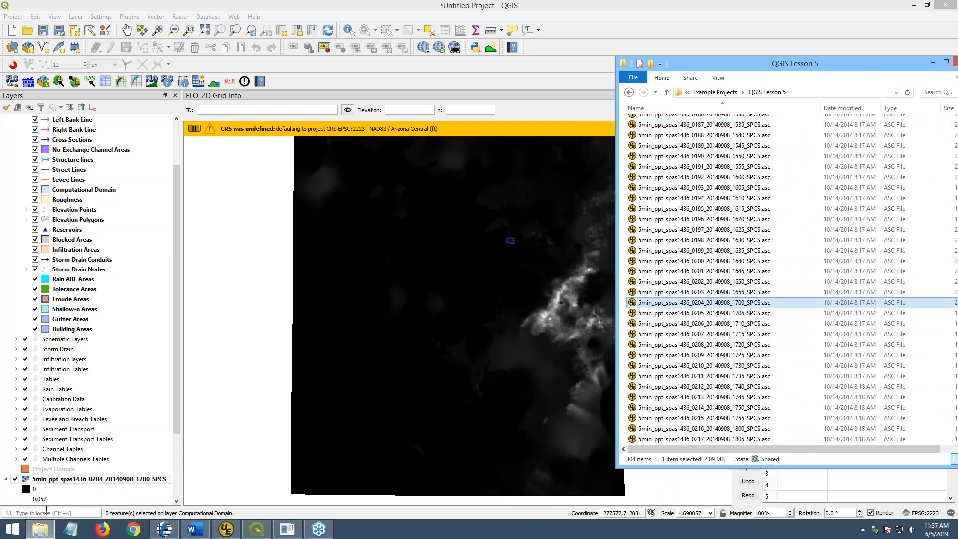
{"action": "left_click_drag", "start_coordinate": [762, 68], "coordinate": [957, 65]}
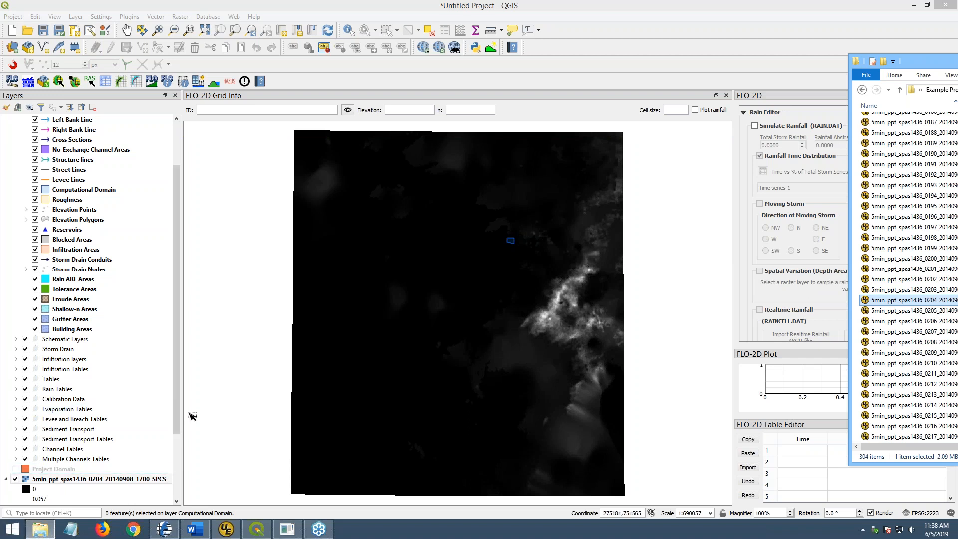
{"action": "left_click_drag", "start_coordinate": [177, 409], "coordinate": [174, 499]}
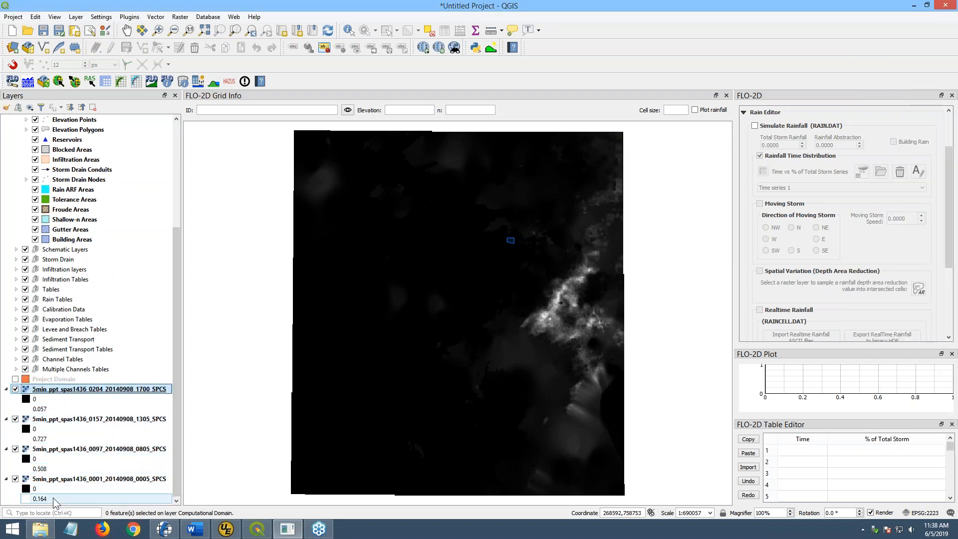
- Remove the four rainfall raster layers from the QGIS project
{"action": "left_click", "coordinate": [53, 480], "text": "shift"}
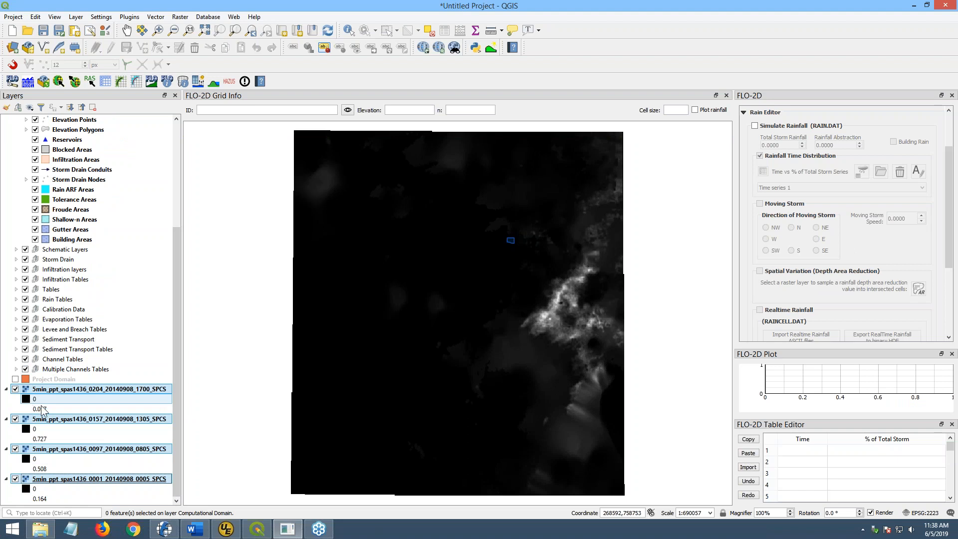
{"action": "right_click", "coordinate": [76, 484]}
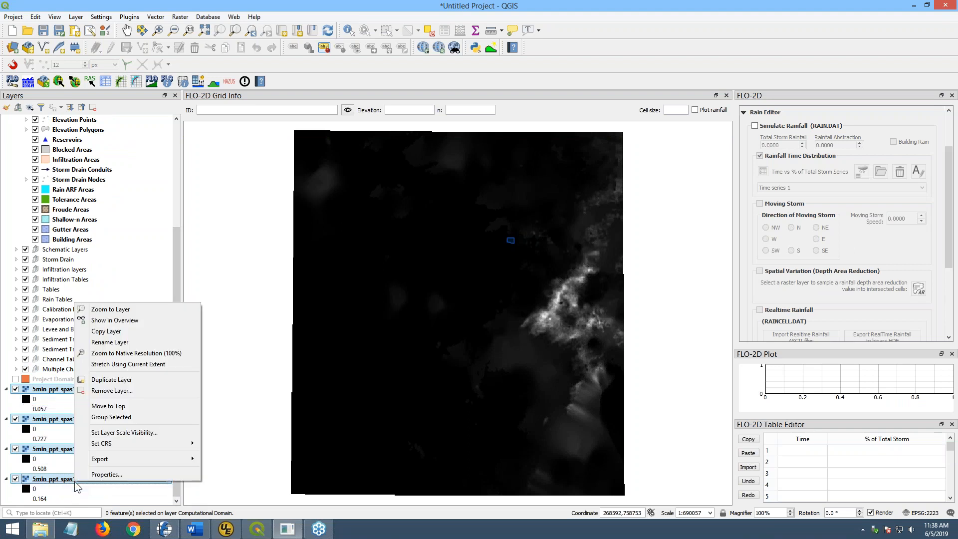
{"action": "left_click", "coordinate": [111, 390]}
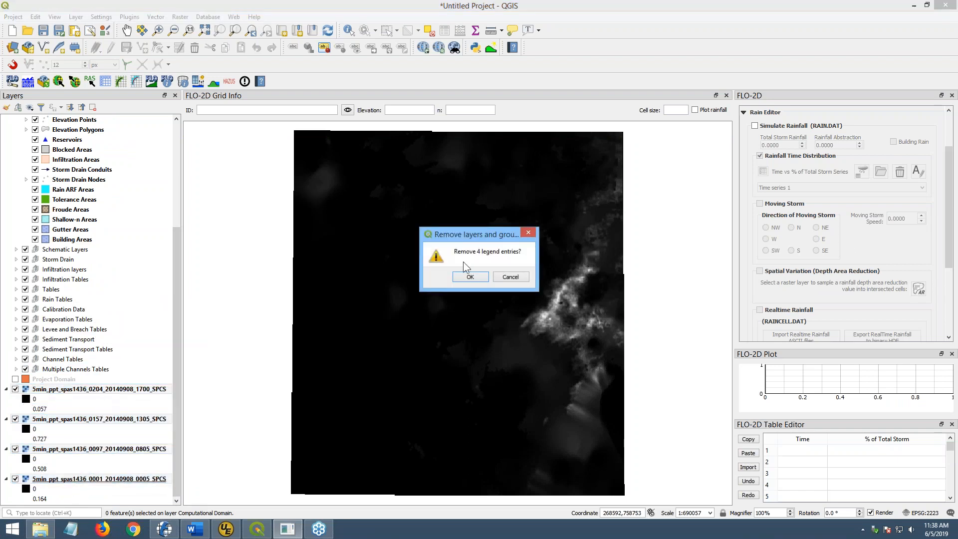
{"action": "left_click", "coordinate": [469, 277]}
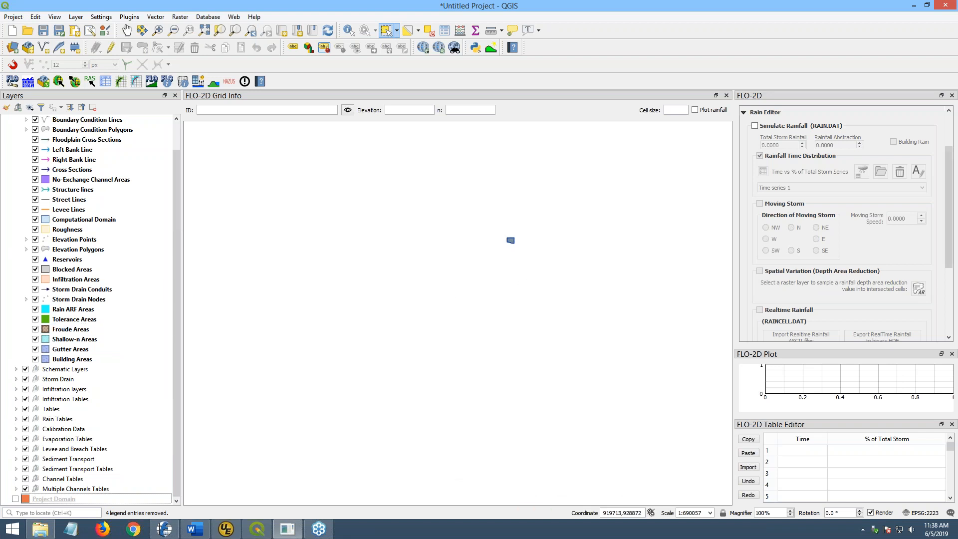
- Zoom the map to the Computational Domain layer
{"action": "key", "text": "alt+Tab"}
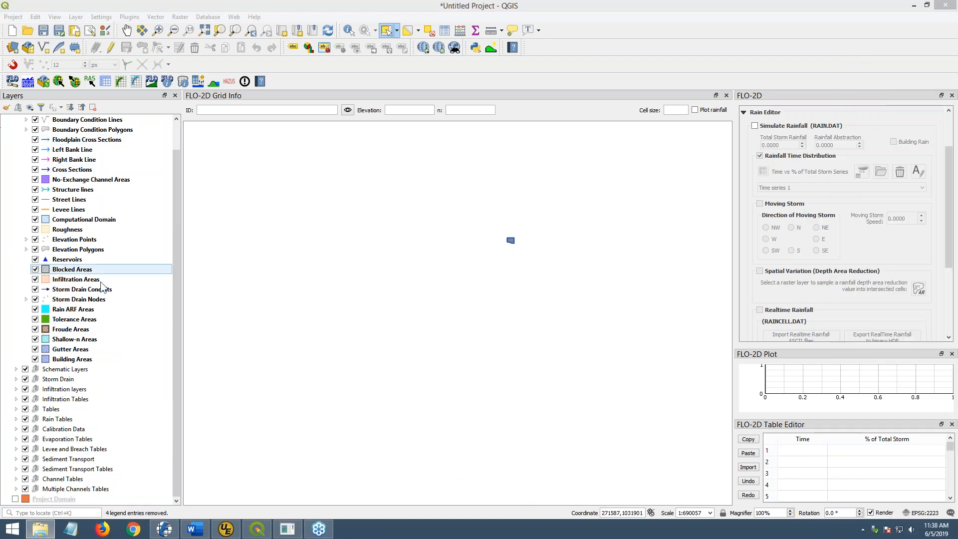
{"action": "left_click", "coordinate": [54, 221]}
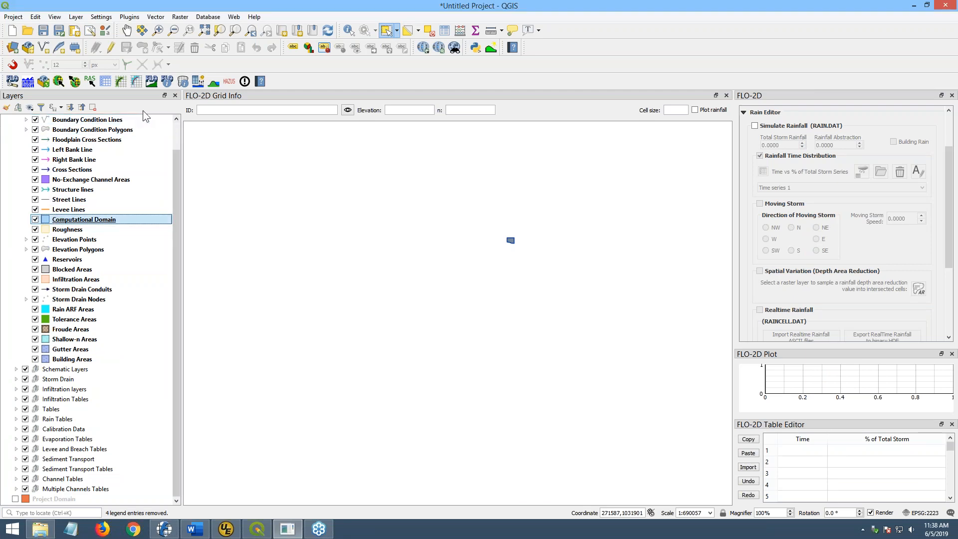
{"action": "left_click", "coordinate": [234, 33]}
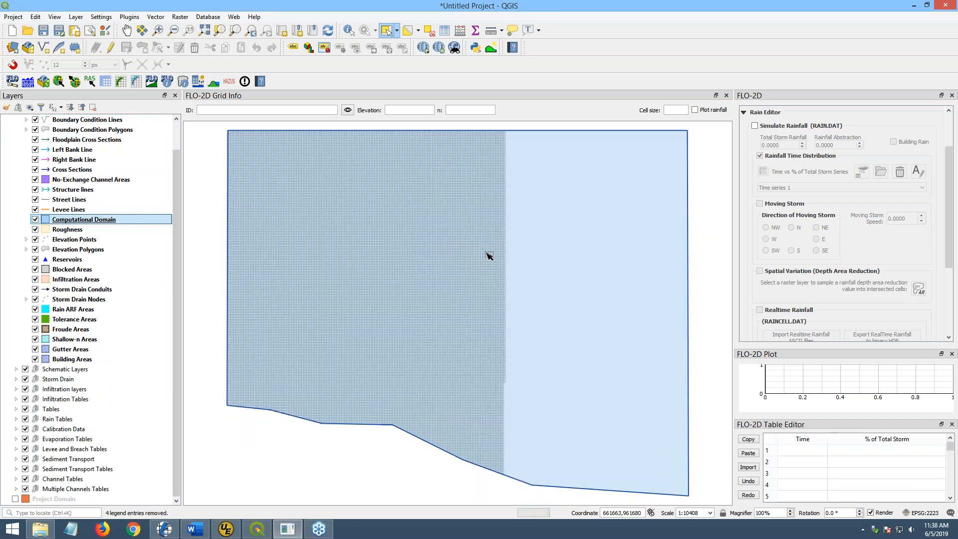
- Delete the 0001 .asc.aux.xml file from the Lesson 5 Short Version folder
{"action": "left_click_drag", "start_coordinate": [957, 187], "coordinate": [673, 56]}
{"action": "left_click_drag", "start_coordinate": [856, 318], "coordinate": [866, 106]}
{"action": "double_click", "coordinate": [536, 130]}
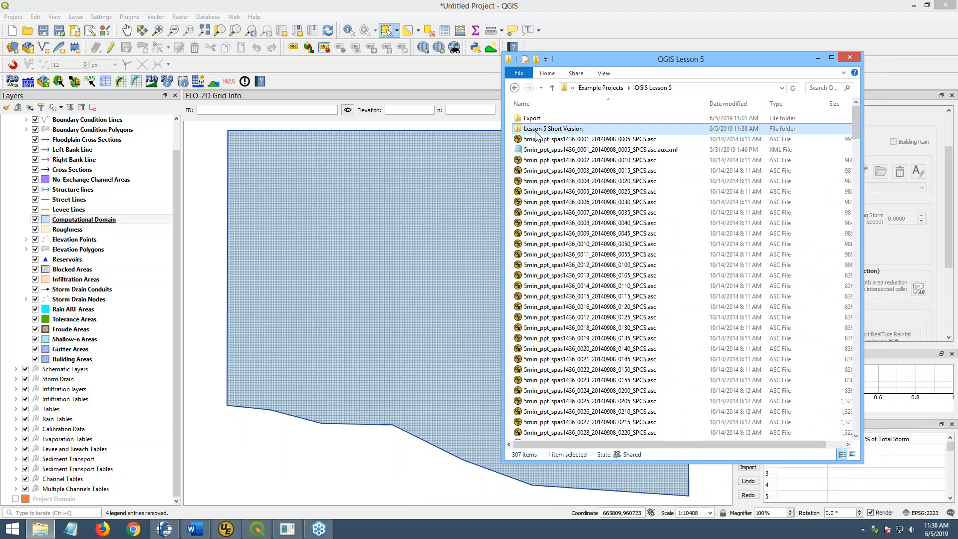
{"action": "left_click", "coordinate": [607, 131]}
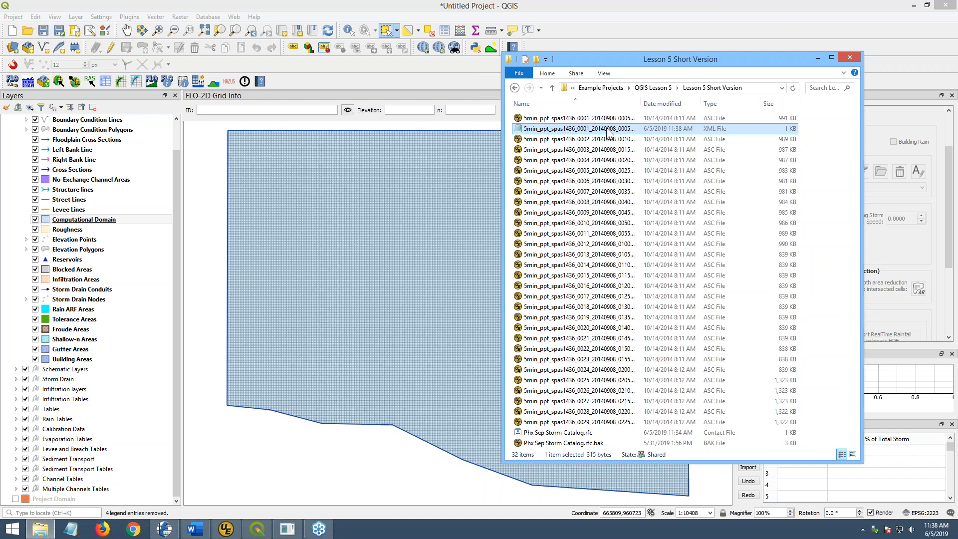
{"action": "key", "text": "Delete"}
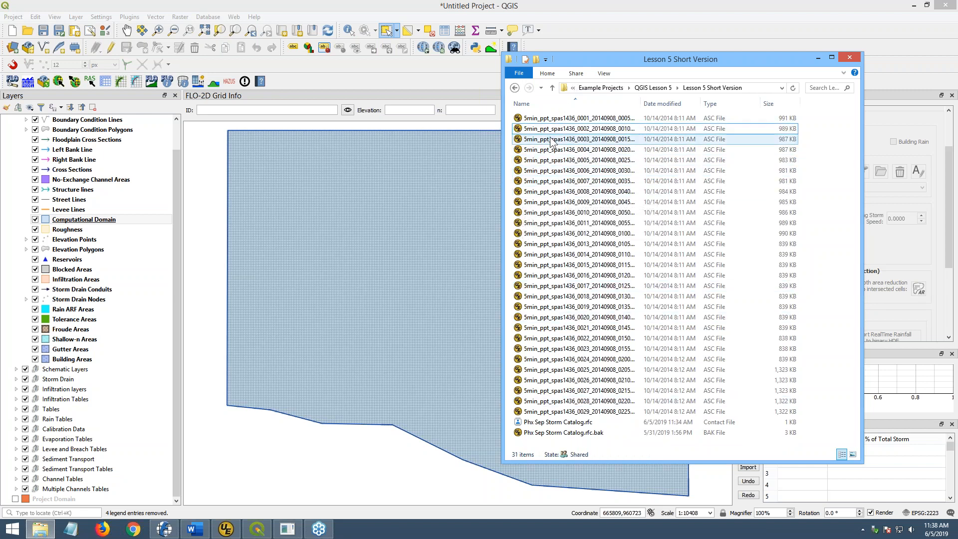
{"action": "left_click_drag", "start_coordinate": [608, 60], "coordinate": [957, 69]}
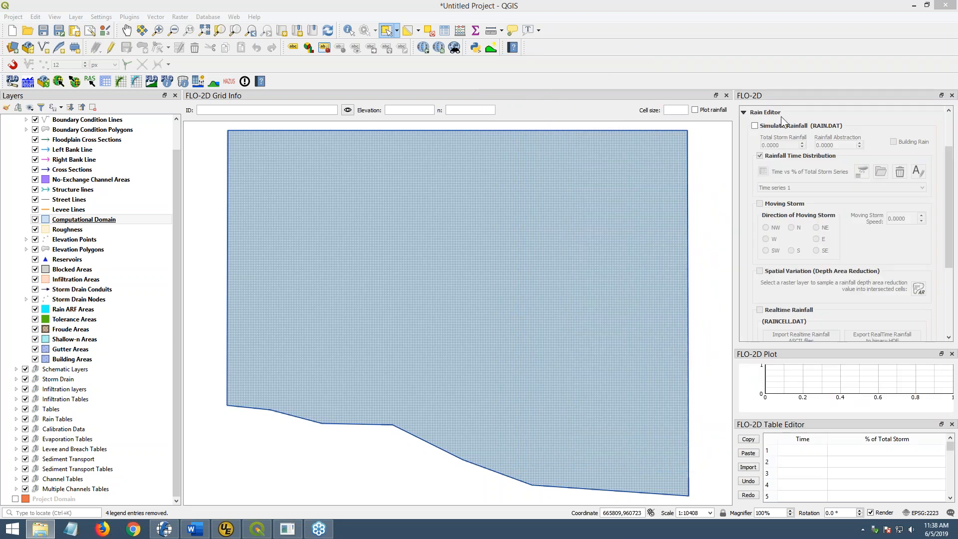
- In the Rain Editor, turn on Simulate Rainfall and Realtime Rainfall, and turn off Rainfall Time Distribution
{"action": "left_click", "coordinate": [755, 126]}
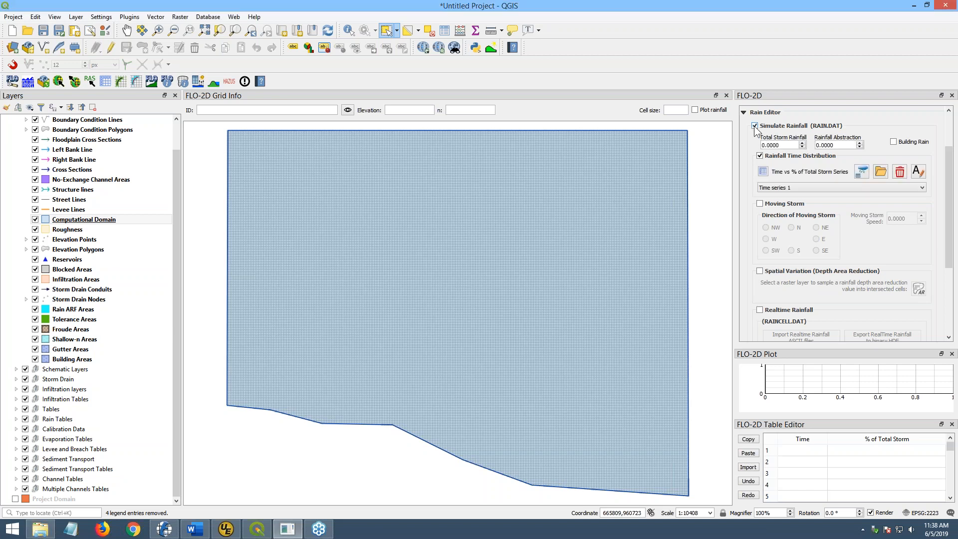
{"action": "left_click", "coordinate": [760, 156]}
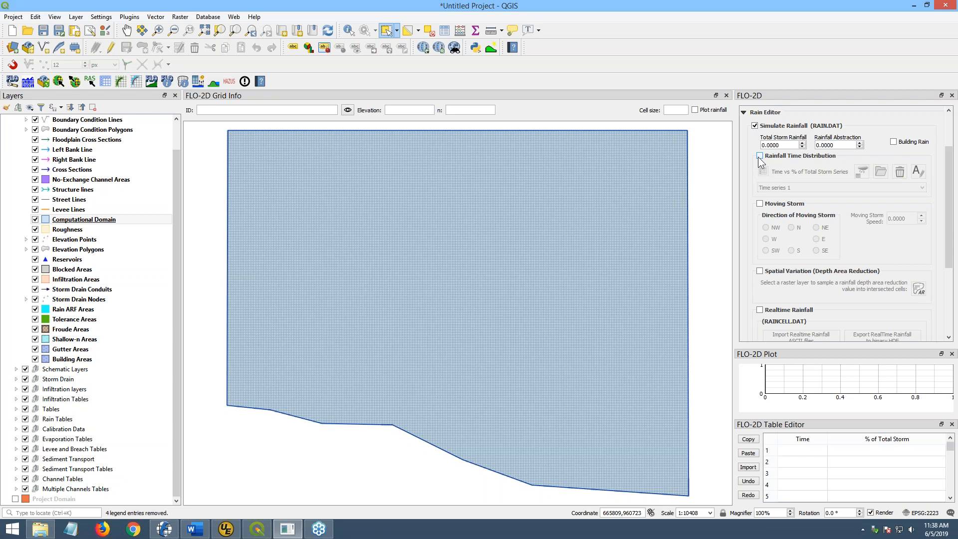
{"action": "left_click", "coordinate": [759, 310]}
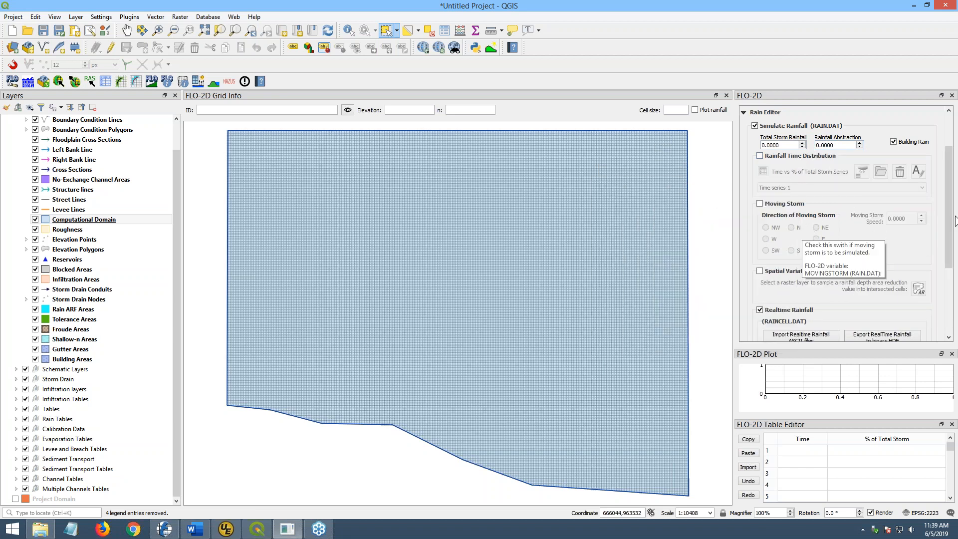
{"action": "scroll", "coordinate": [948, 223], "scroll_direction": "down", "scroll_amount": 3}
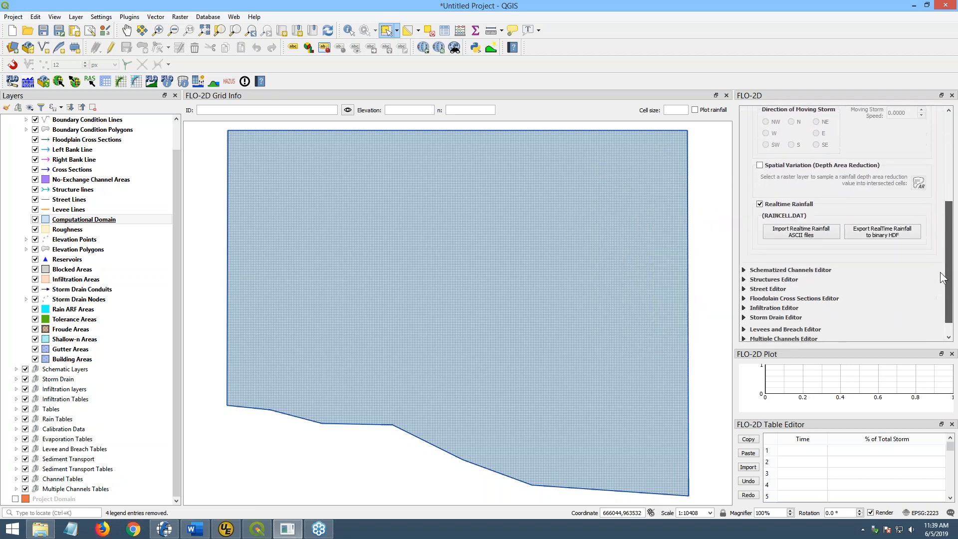
- Run Import Realtime Rainfall ASCII files on the Lesson 5 Short Version folder
{"action": "left_click", "coordinate": [789, 233]}
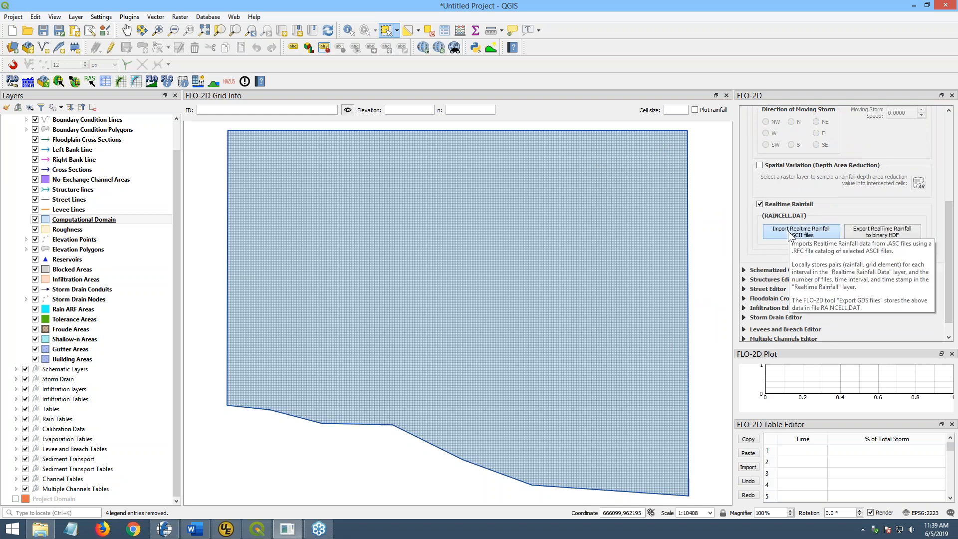
{"action": "left_click", "coordinate": [172, 92]}
{"action": "left_click", "coordinate": [223, 305]}
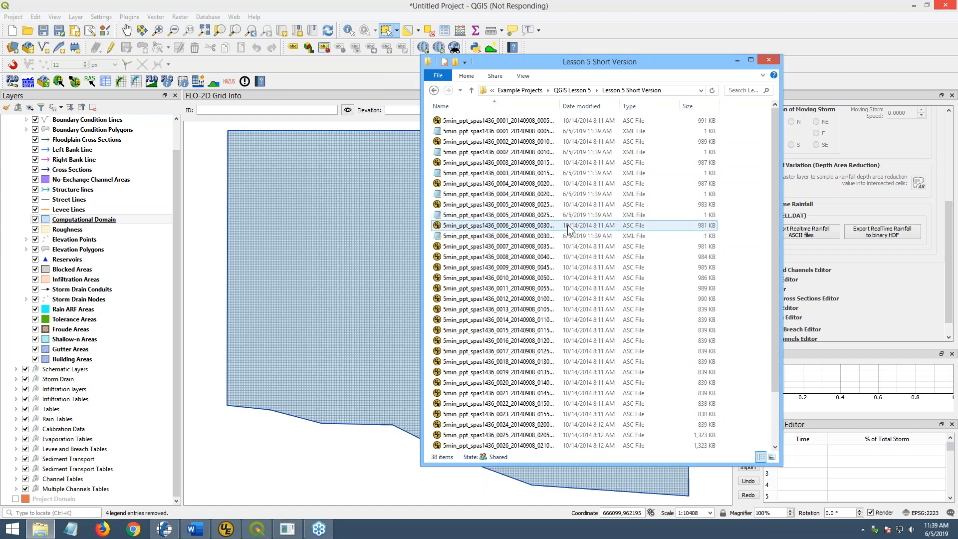
- Widen the file list to review the grid file names, then close the file browser
{"action": "double_click", "coordinate": [559, 106]}
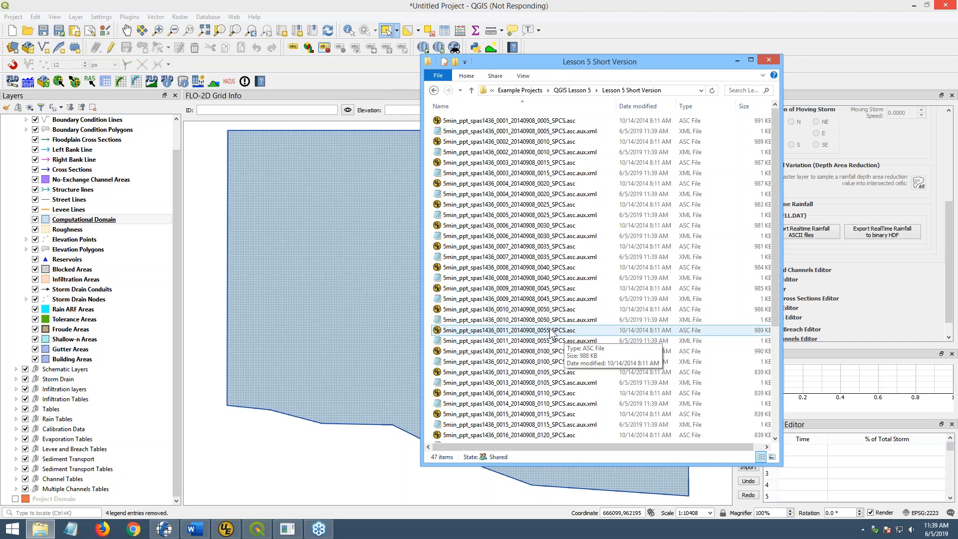
{"action": "scroll", "coordinate": [551, 333], "scroll_direction": "down", "scroll_amount": 6}
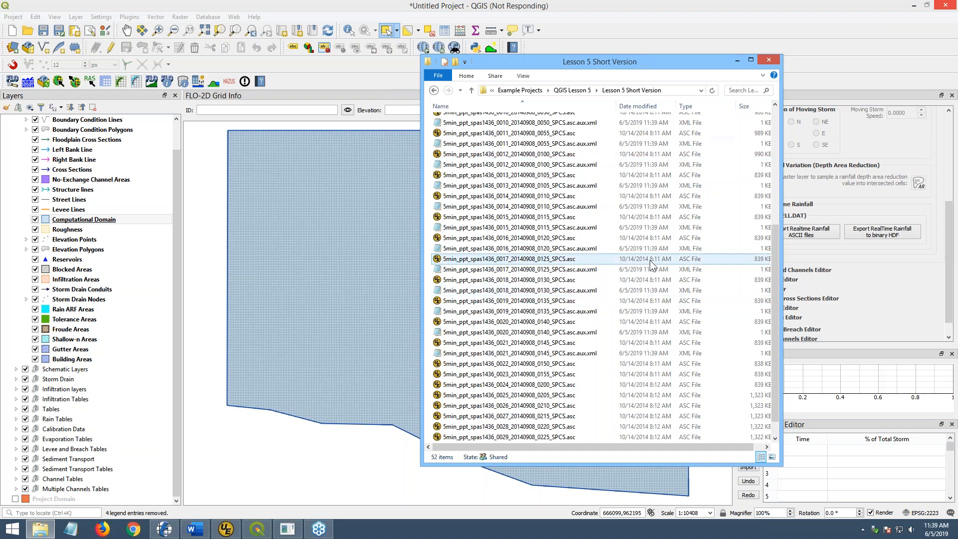
{"action": "left_click_drag", "start_coordinate": [640, 65], "coordinate": [814, 95]}
{"action": "left_click", "coordinate": [815, 80]}
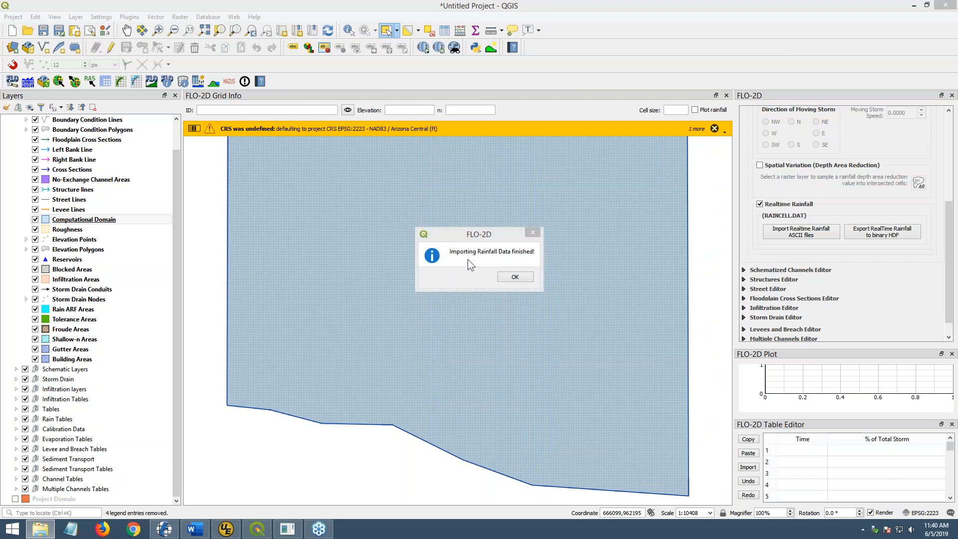
- Dismiss the import message, start the data export, and browse into FLO-2D PRO Documentation > Example Projects
{"action": "left_click", "coordinate": [516, 280]}
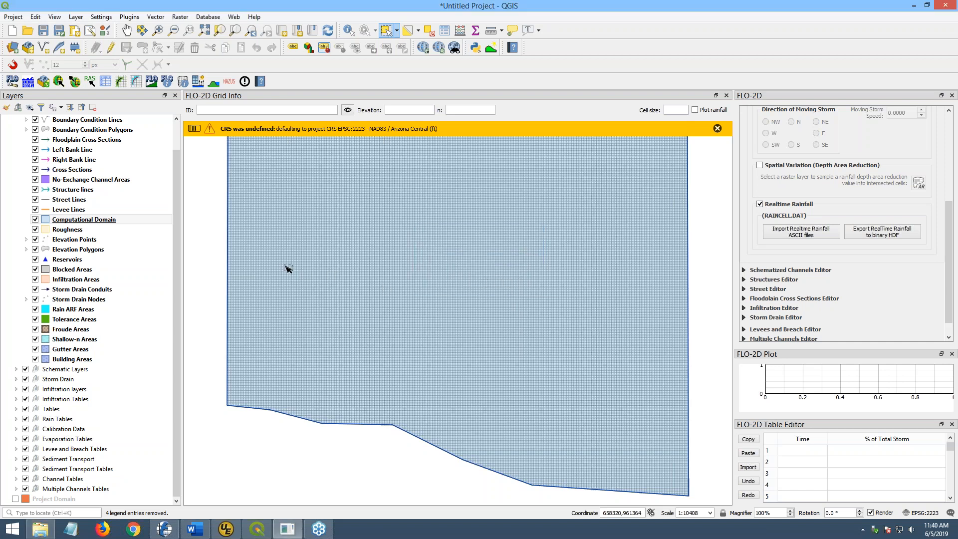
{"action": "left_click", "coordinate": [75, 81]}
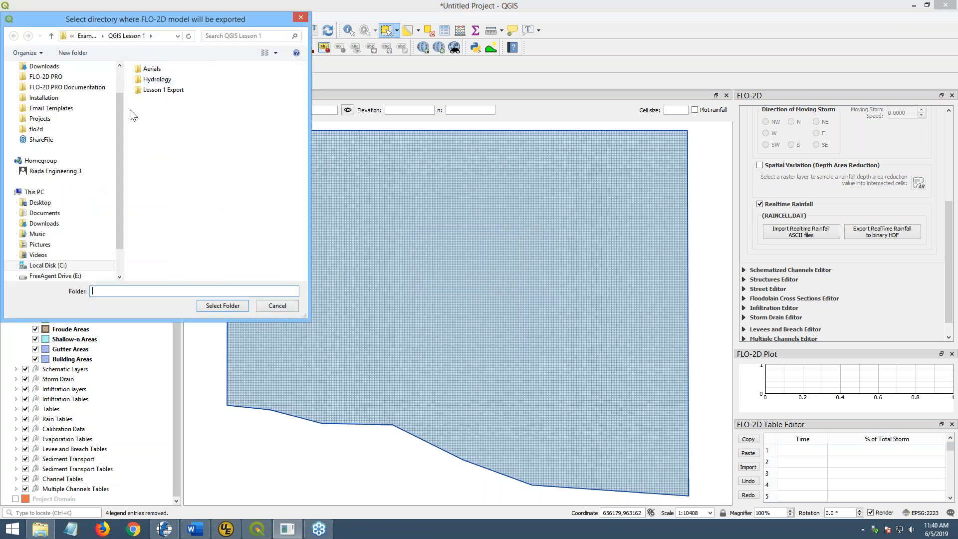
{"action": "left_click_drag", "start_coordinate": [183, 15], "coordinate": [574, 152]}
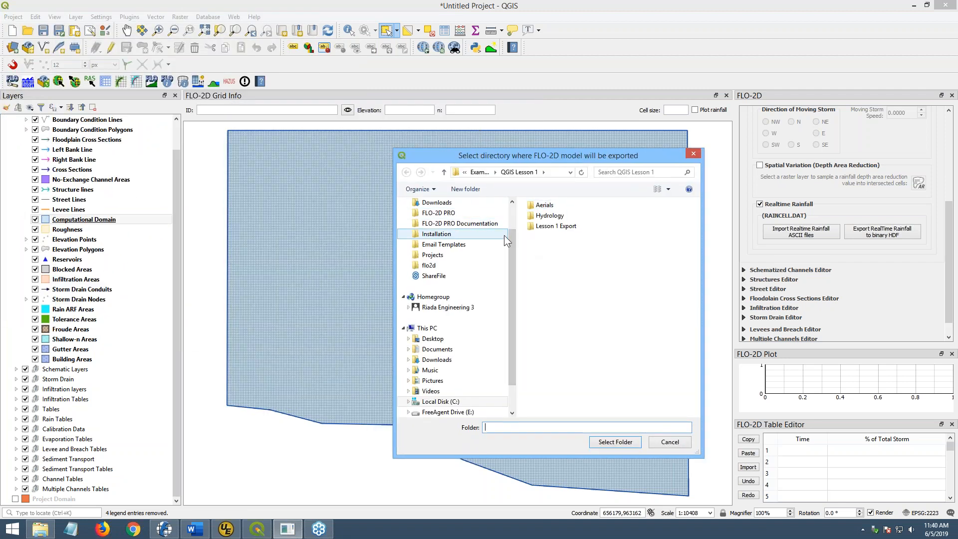
{"action": "left_click", "coordinate": [489, 223]}
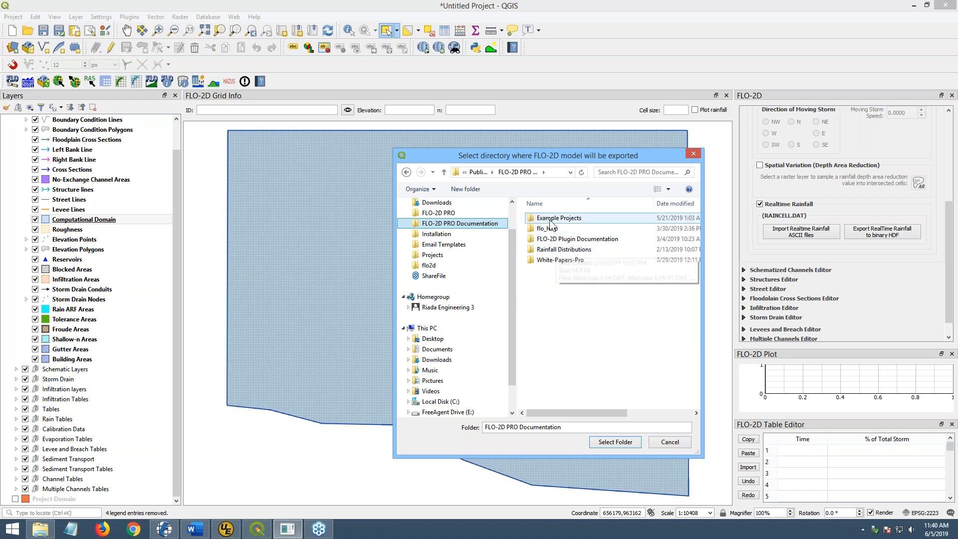
{"action": "left_click", "coordinate": [551, 220]}
{"action": "double_click", "coordinate": [547, 220]}
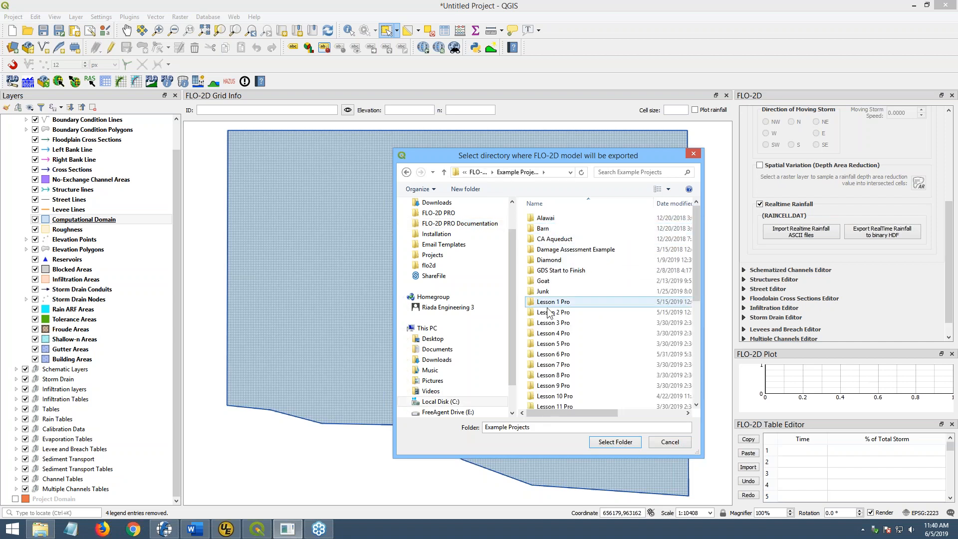
{"action": "left_click", "coordinate": [550, 313]}
{"action": "scroll", "coordinate": [548, 325], "scroll_direction": "down", "scroll_amount": 6}
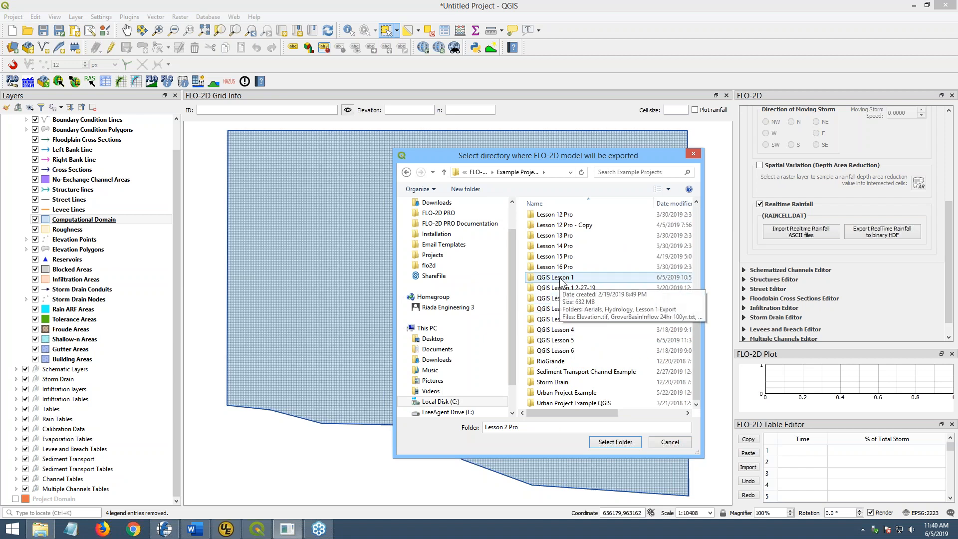
- Select the Export folder inside QGIS Lesson 5 as the export destination
{"action": "left_click", "coordinate": [570, 344]}
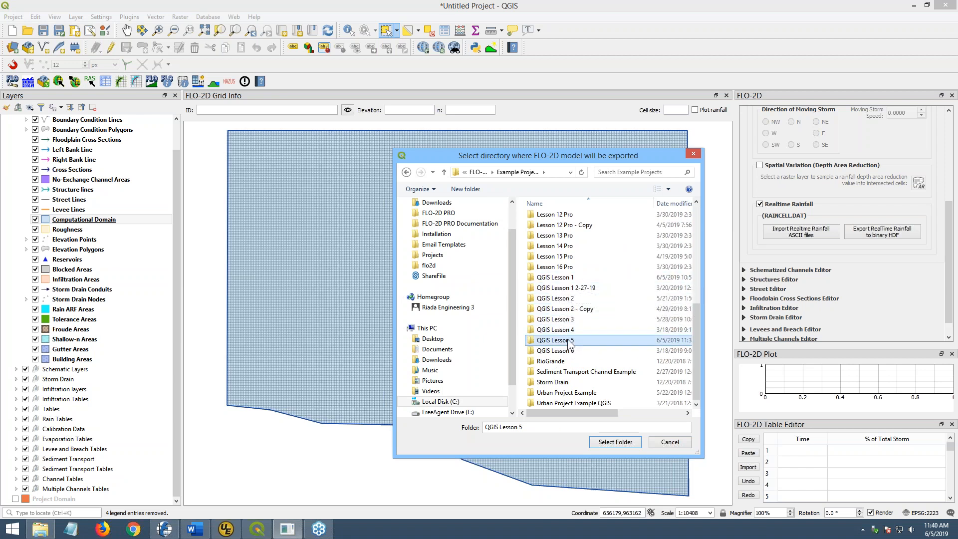
{"action": "double_click", "coordinate": [569, 343]}
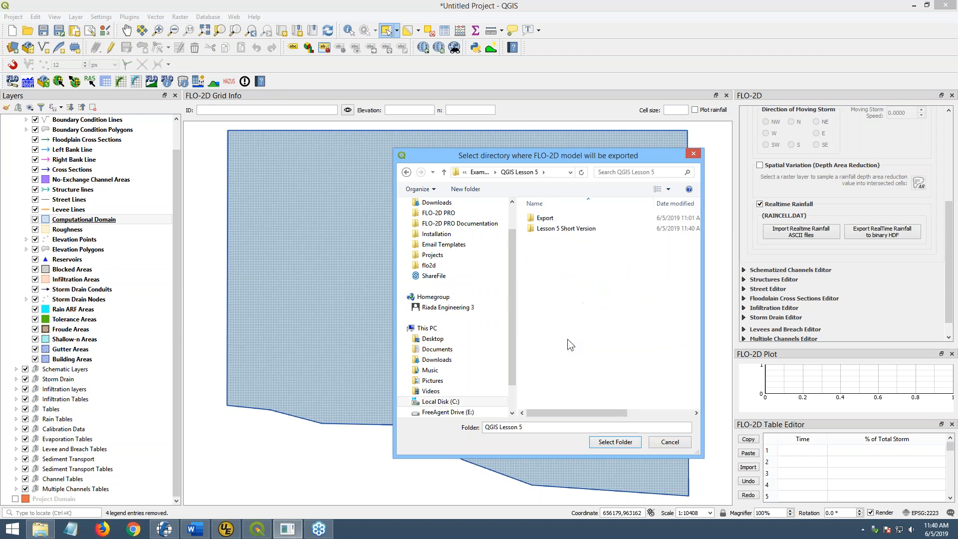
{"action": "left_click", "coordinate": [548, 221]}
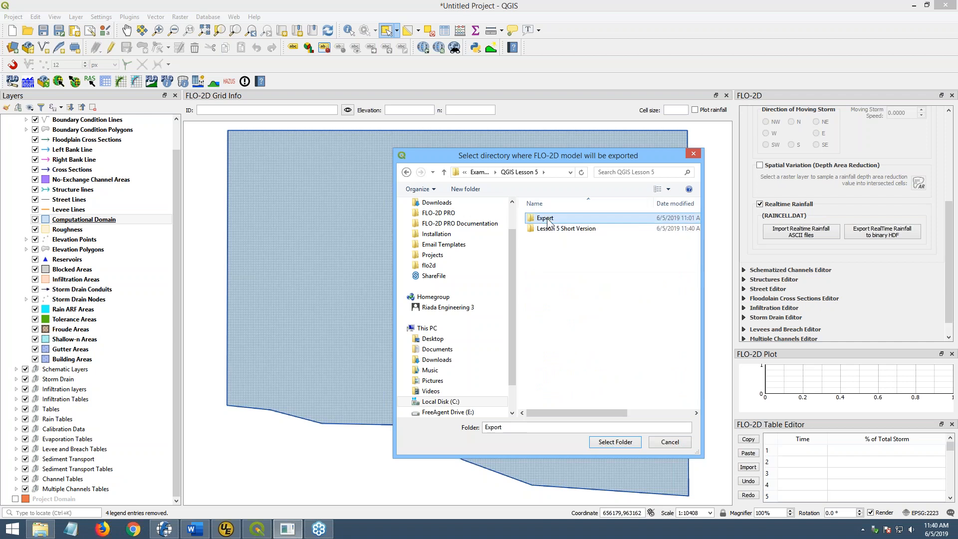
{"action": "double_click", "coordinate": [545, 220]}
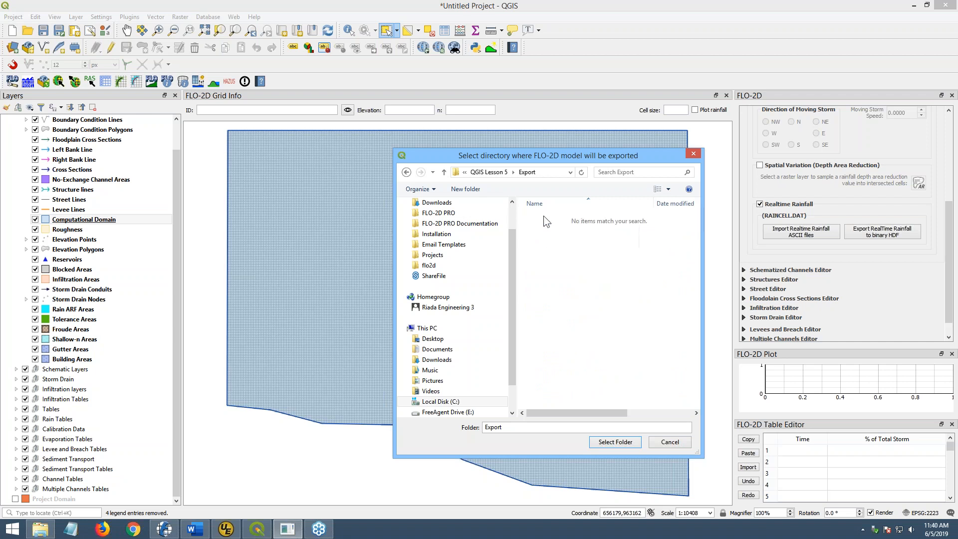
{"action": "left_click", "coordinate": [616, 441]}
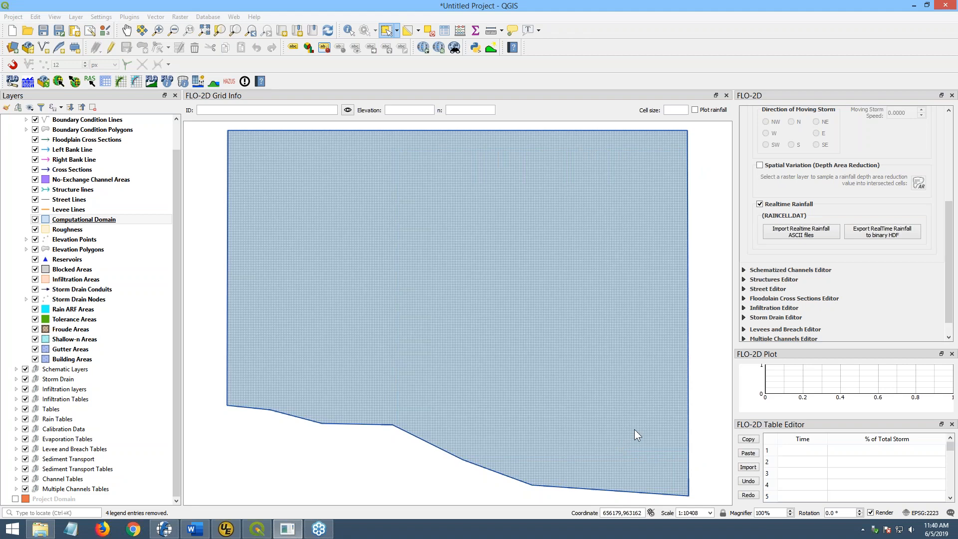
- In File Explorer, go up to QGIS Lesson 5 and open its Export folder
{"action": "left_click_drag", "start_coordinate": [957, 98], "coordinate": [639, 91]}
{"action": "left_click", "coordinate": [623, 190]}
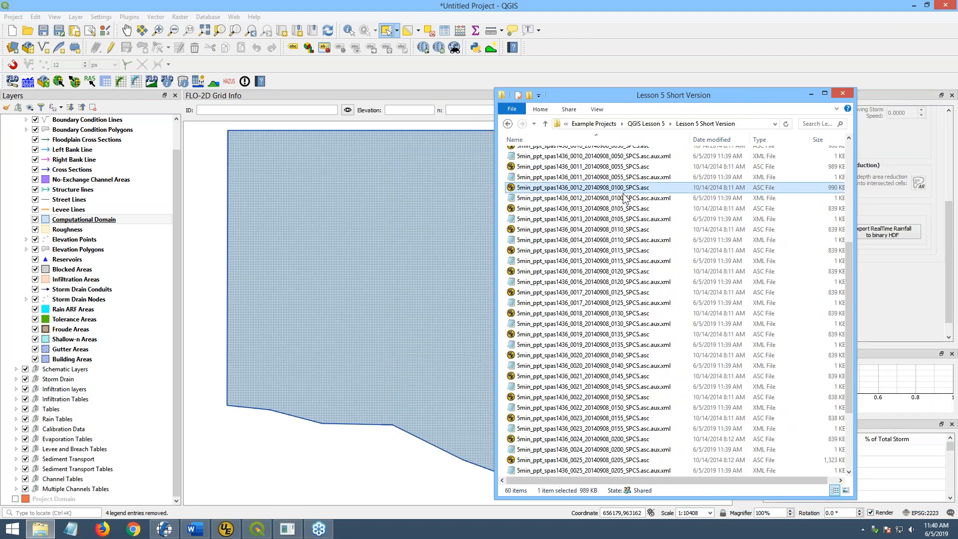
{"action": "scroll", "coordinate": [581, 229], "scroll_direction": "up", "scroll_amount": 6}
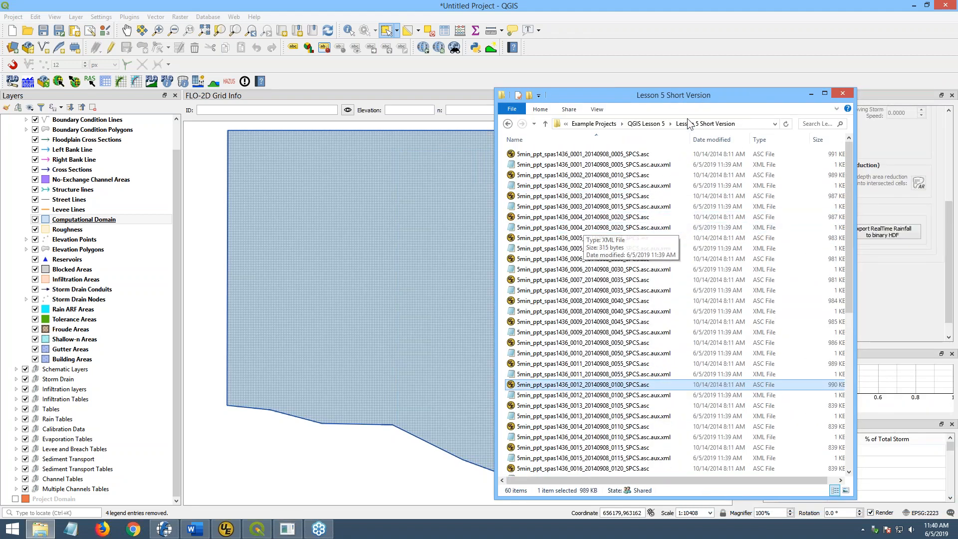
{"action": "left_click", "coordinate": [645, 124]}
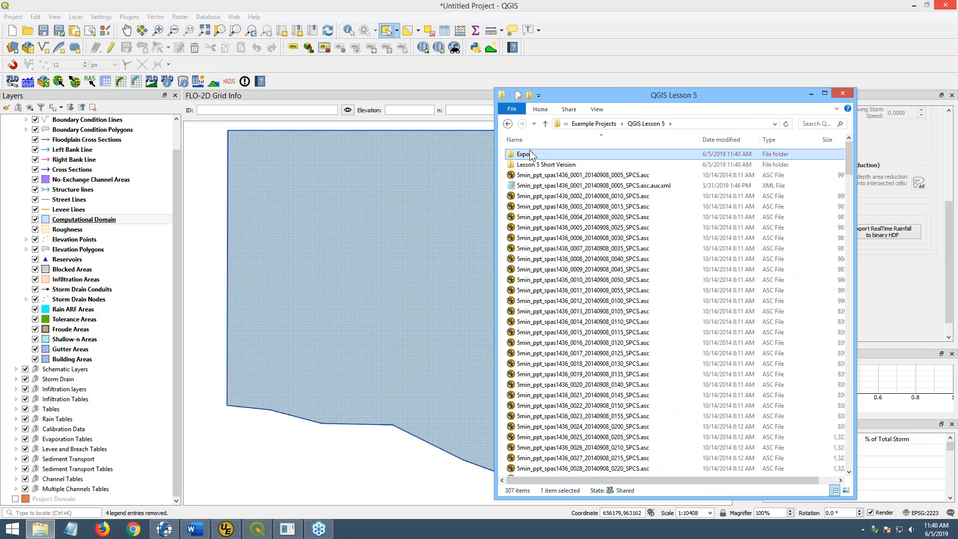
{"action": "double_click", "coordinate": [521, 154]}
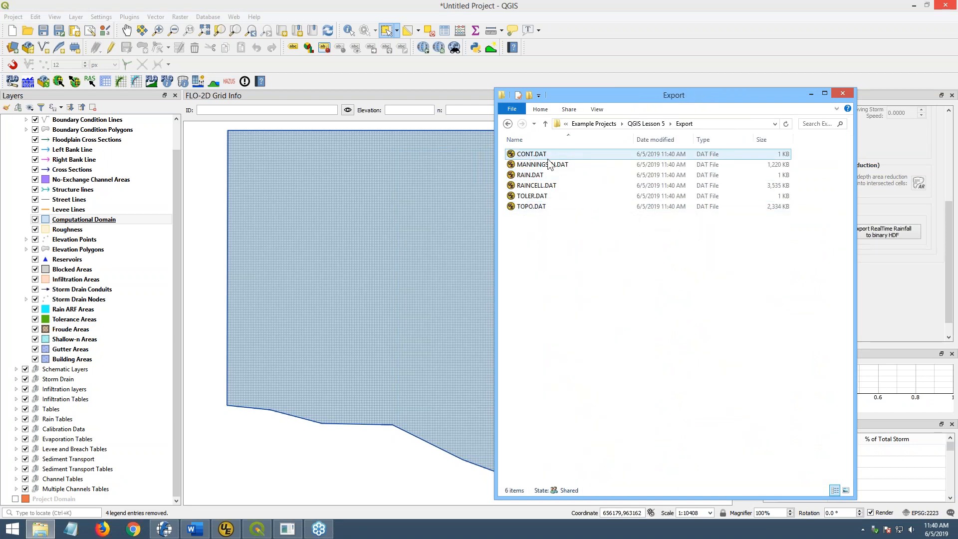
- Dismiss the Files exported message and show the Export folder's six DAT files
{"action": "left_click_drag", "start_coordinate": [455, 218], "coordinate": [366, 210]}
{"action": "left_click", "coordinate": [38, 530]}
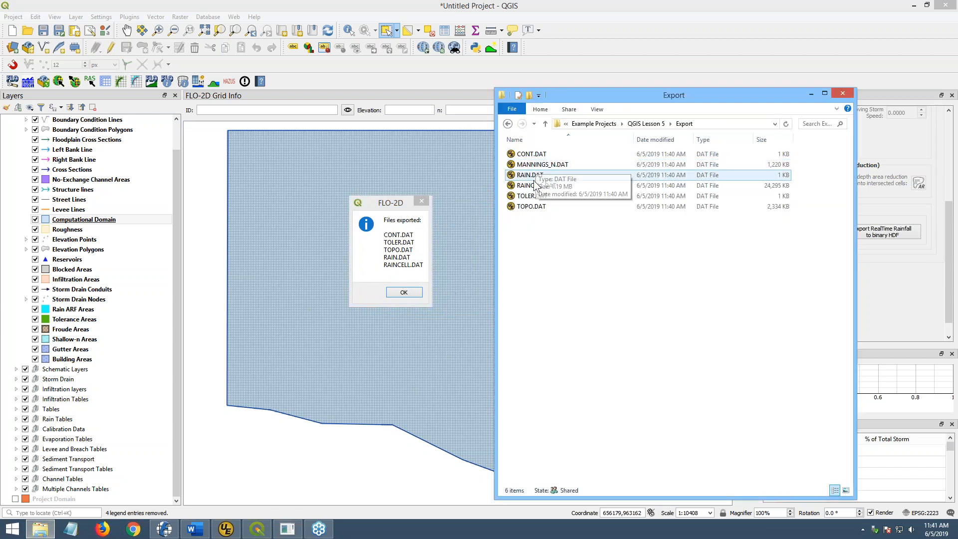
{"action": "left_click", "coordinate": [404, 294]}
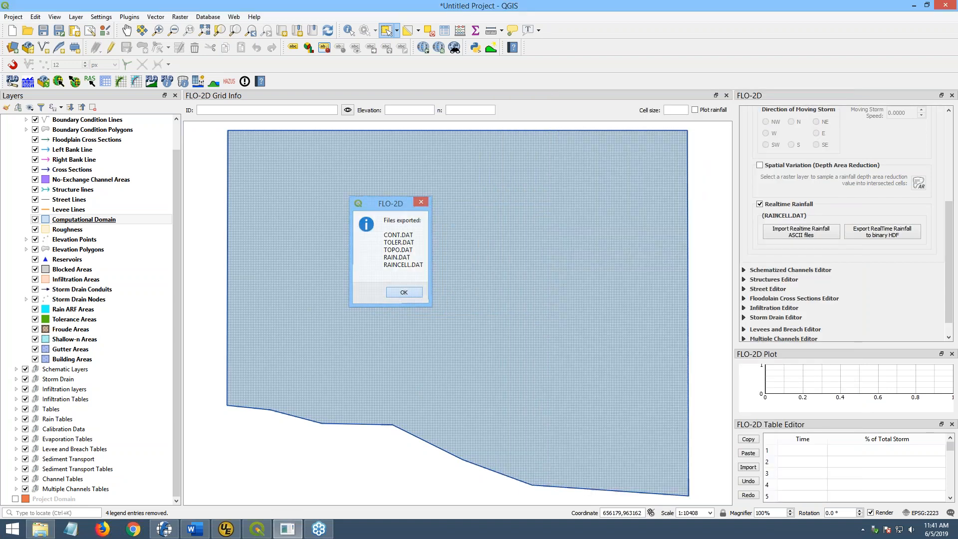
{"action": "left_click", "coordinate": [40, 528]}
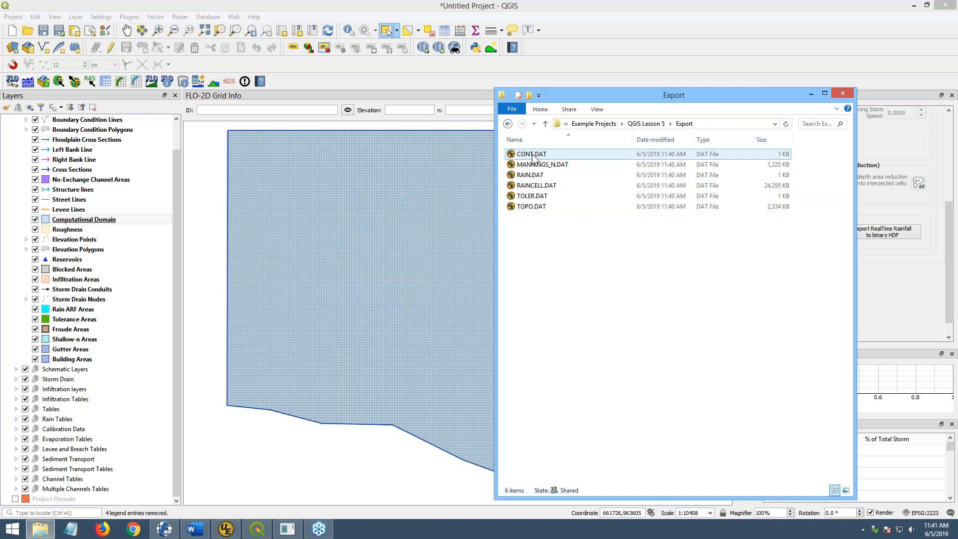
- View and close MANNINGS_N.DAT and TOPO.DAT in UltraEdit
{"action": "left_click_drag", "start_coordinate": [561, 99], "coordinate": [603, 109]}
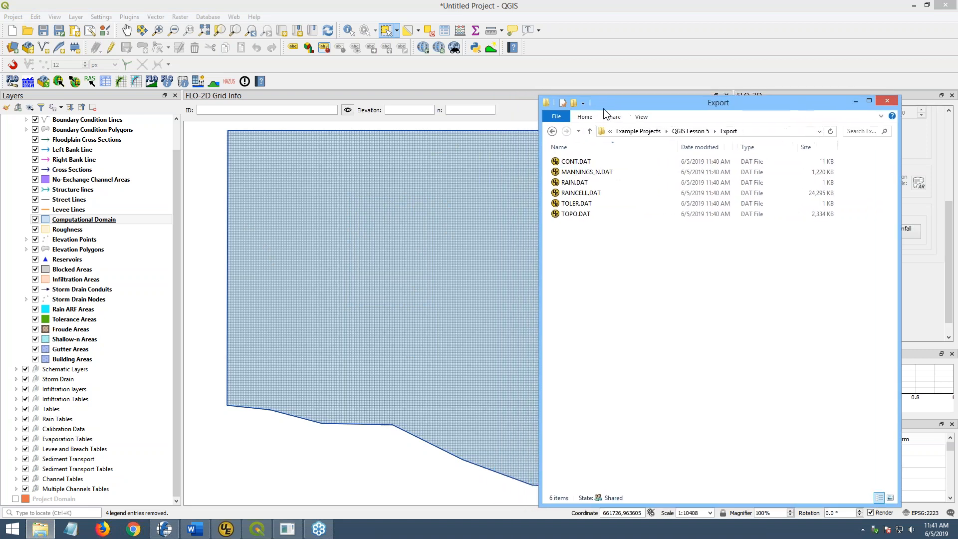
{"action": "left_click", "coordinate": [570, 172]}
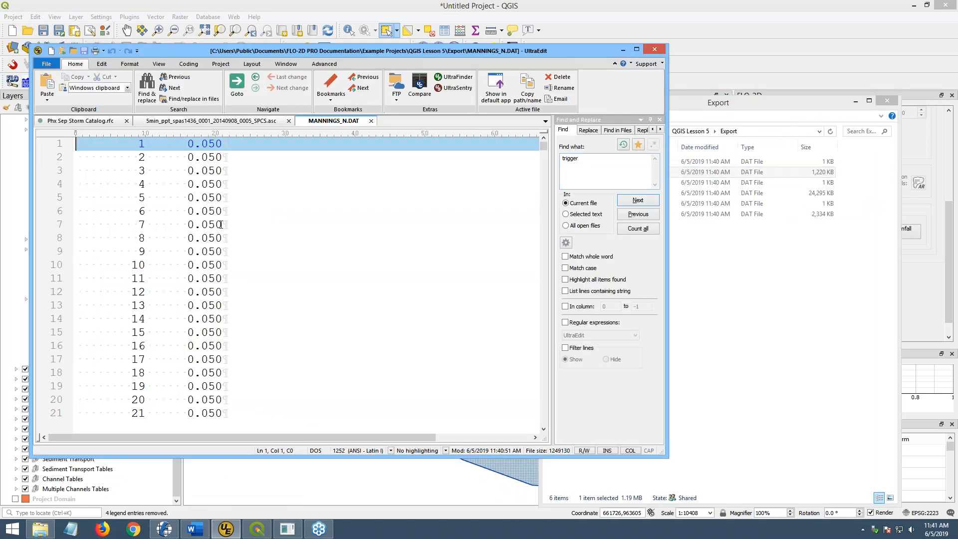
{"action": "scroll", "coordinate": [231, 263], "scroll_direction": "down", "scroll_amount": 14}
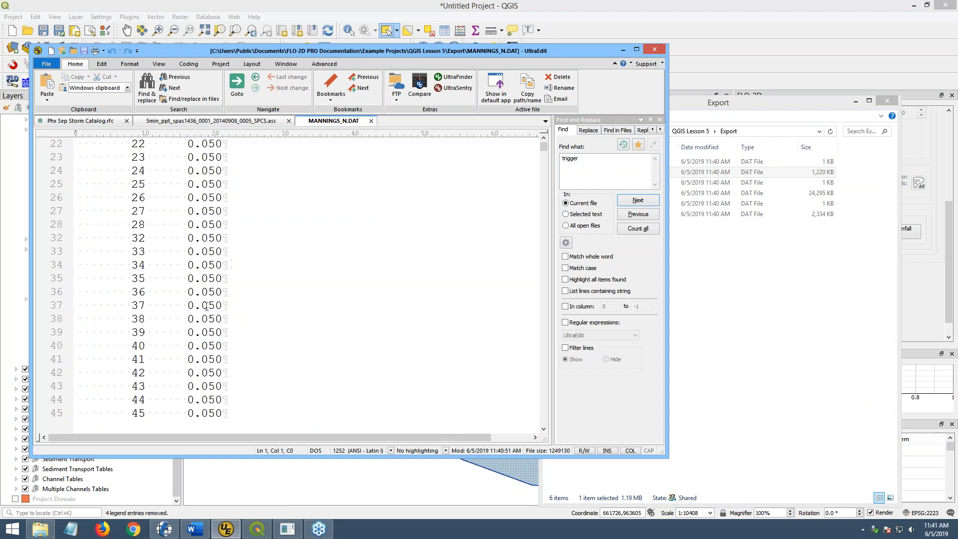
{"action": "left_click", "coordinate": [372, 121]}
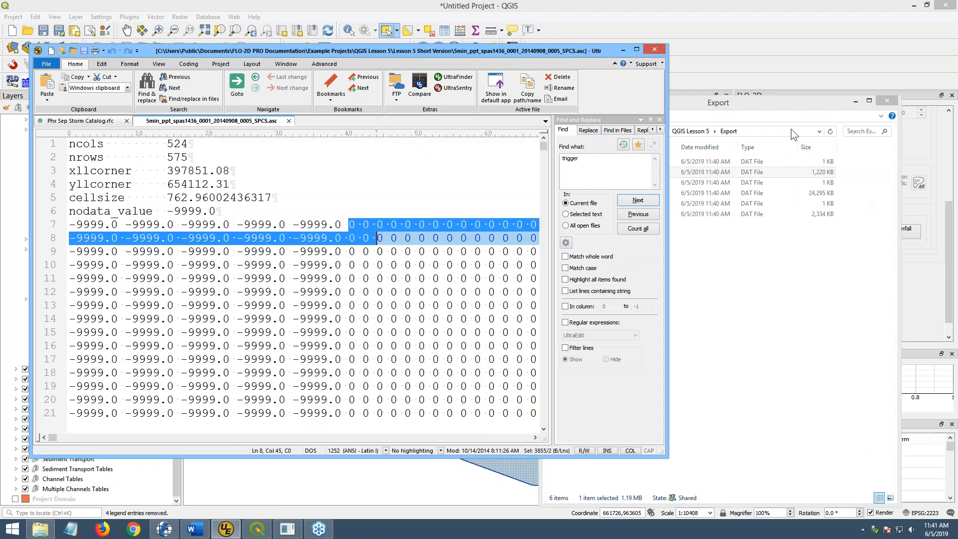
{"action": "left_click", "coordinate": [775, 102]}
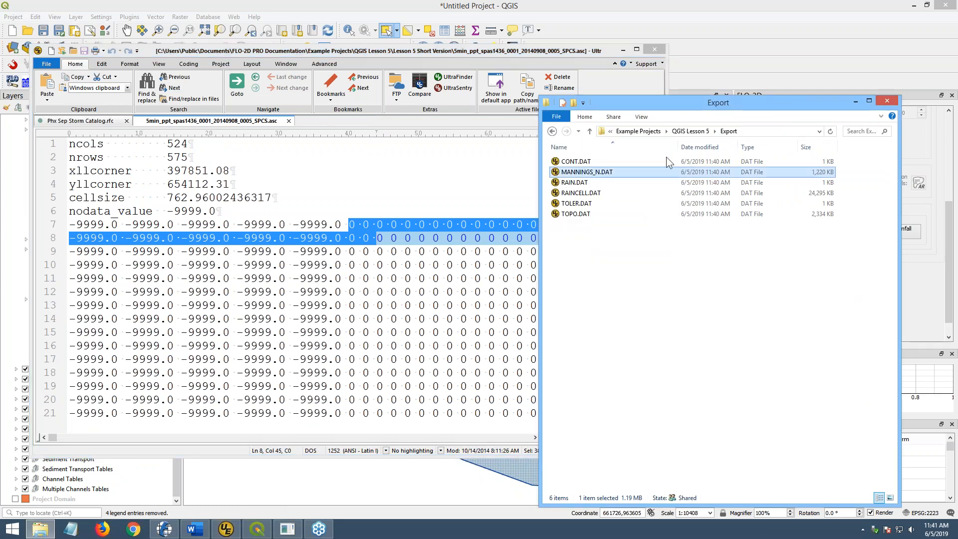
{"action": "left_click", "coordinate": [568, 215]}
{"action": "double_click", "coordinate": [571, 213]}
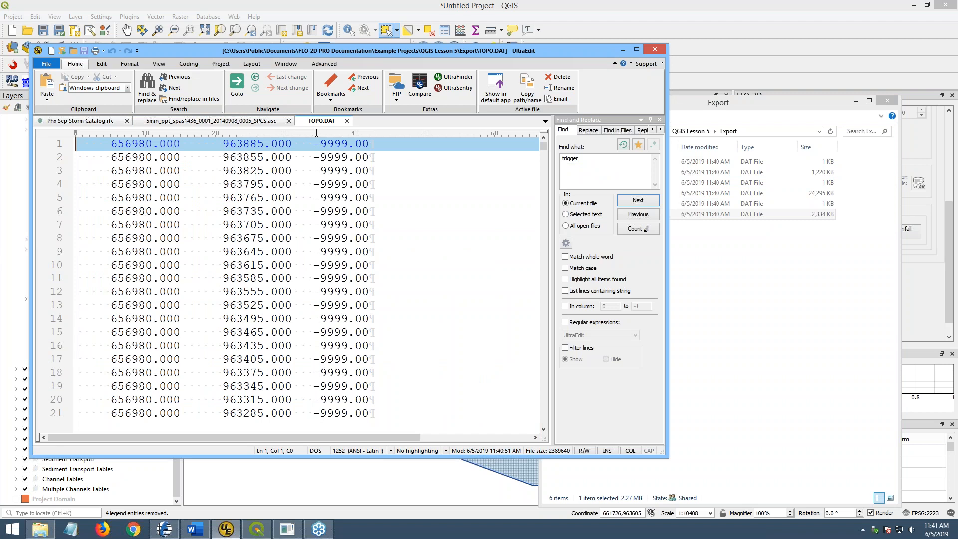
{"action": "left_click", "coordinate": [347, 120]}
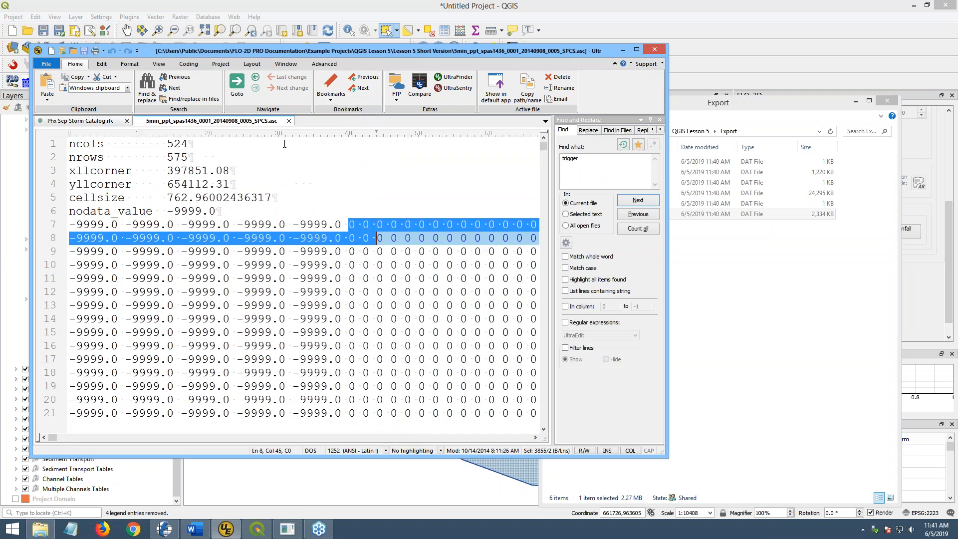
- View and close CONT.DAT, then open RAIN.DAT in UltraEdit
{"action": "left_click", "coordinate": [708, 314]}
{"action": "left_click", "coordinate": [588, 167]}
{"action": "double_click", "coordinate": [588, 168]}
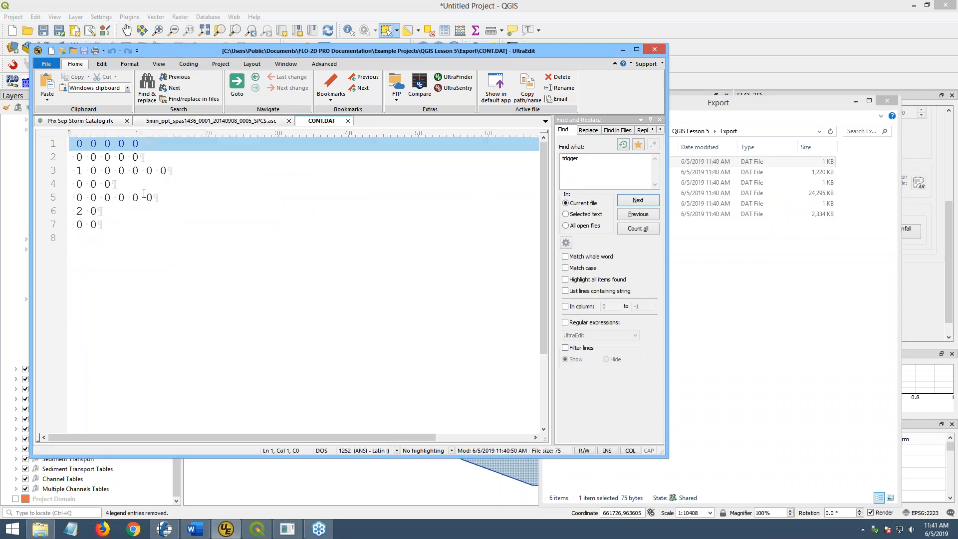
{"action": "left_click", "coordinate": [348, 120]}
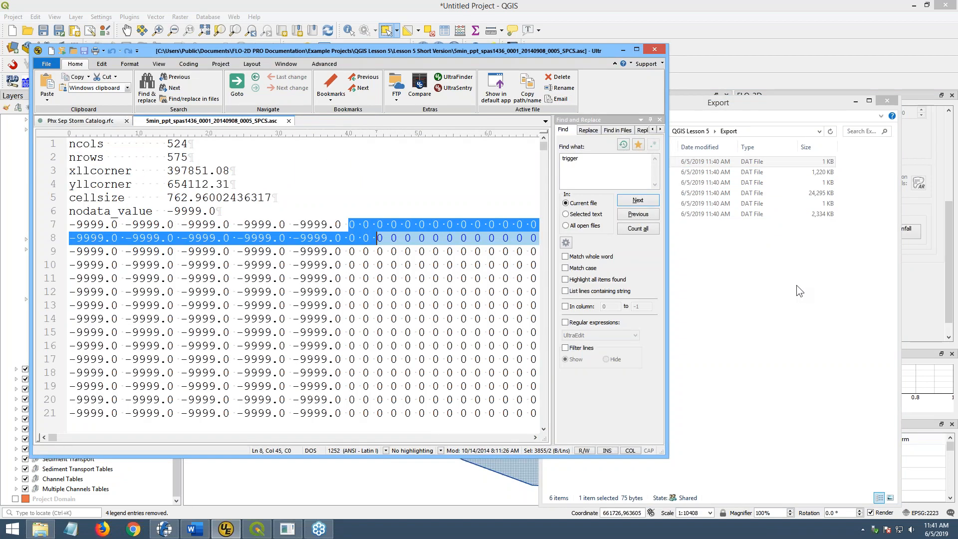
{"action": "left_click", "coordinate": [738, 295]}
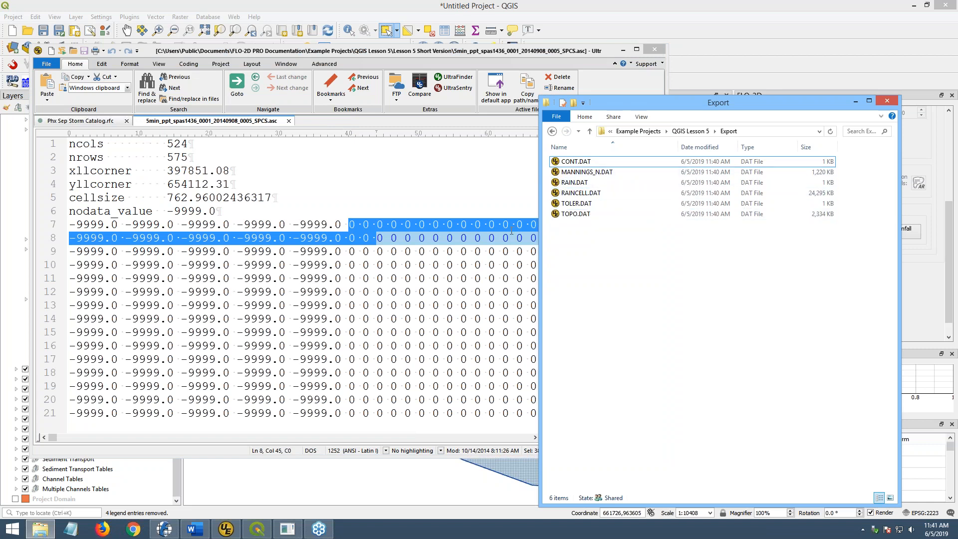
{"action": "double_click", "coordinate": [570, 182]}
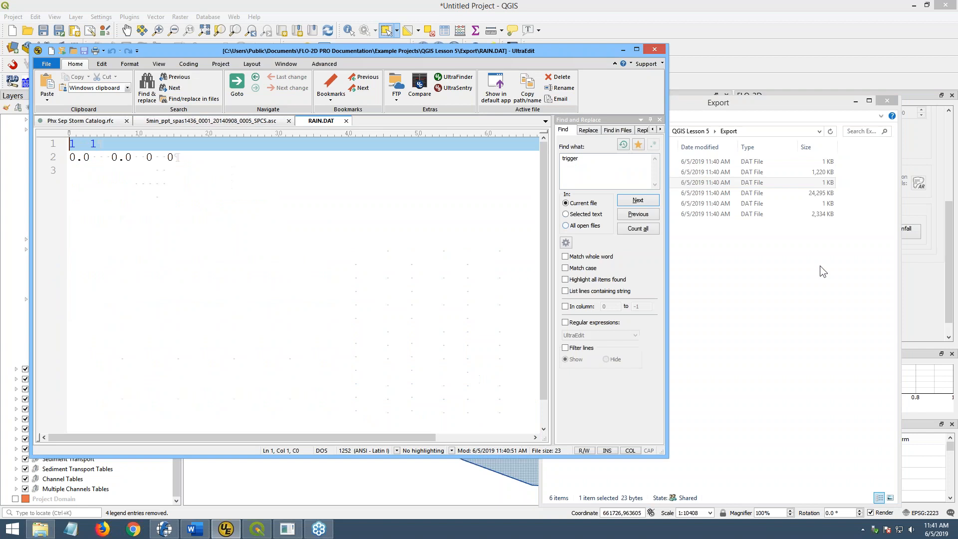
- Open RAINCELL.DAT, then highlight RAIN.DAT's header 1 1 and its 0.0 0.0 0 0 line
{"action": "left_click", "coordinate": [794, 292]}
{"action": "double_click", "coordinate": [571, 194]}
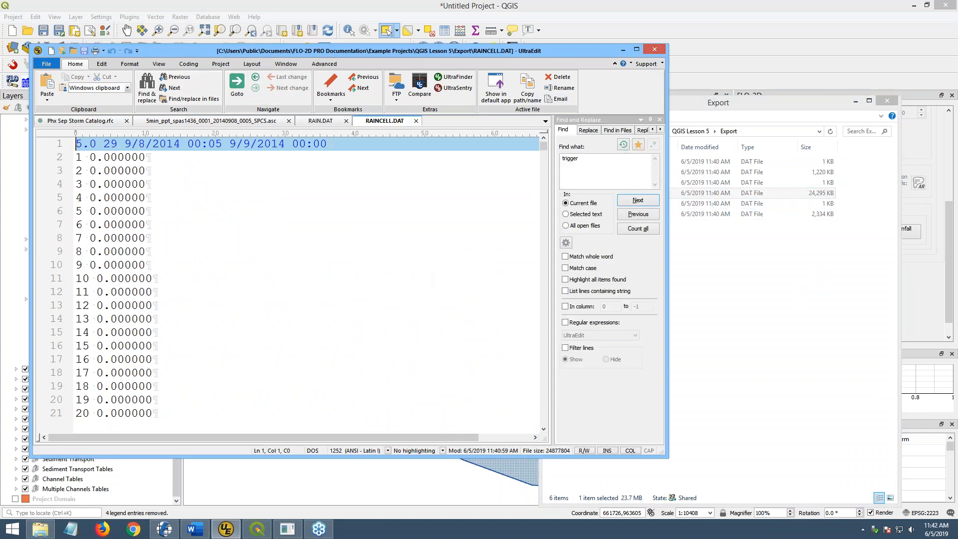
{"action": "left_click", "coordinate": [321, 121]}
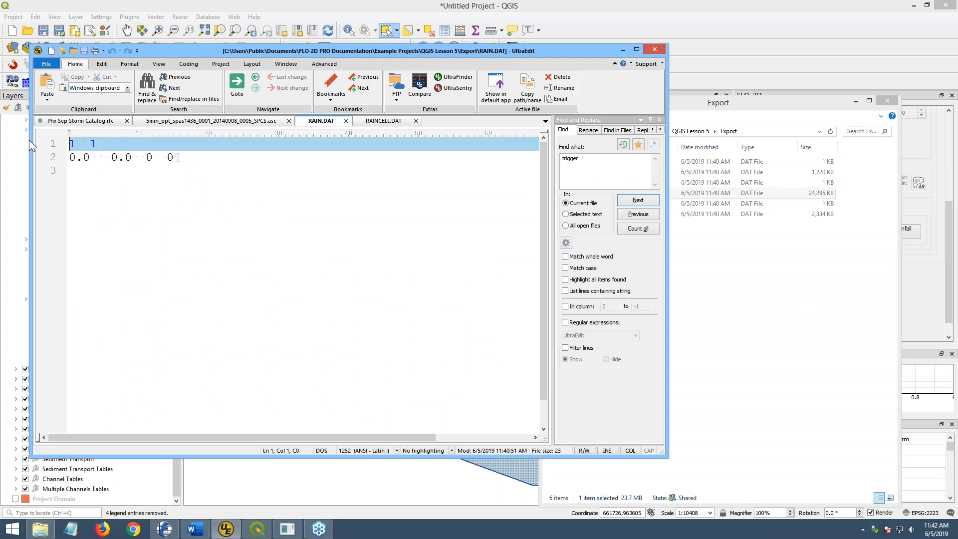
{"action": "left_click_drag", "start_coordinate": [71, 144], "coordinate": [77, 145]}
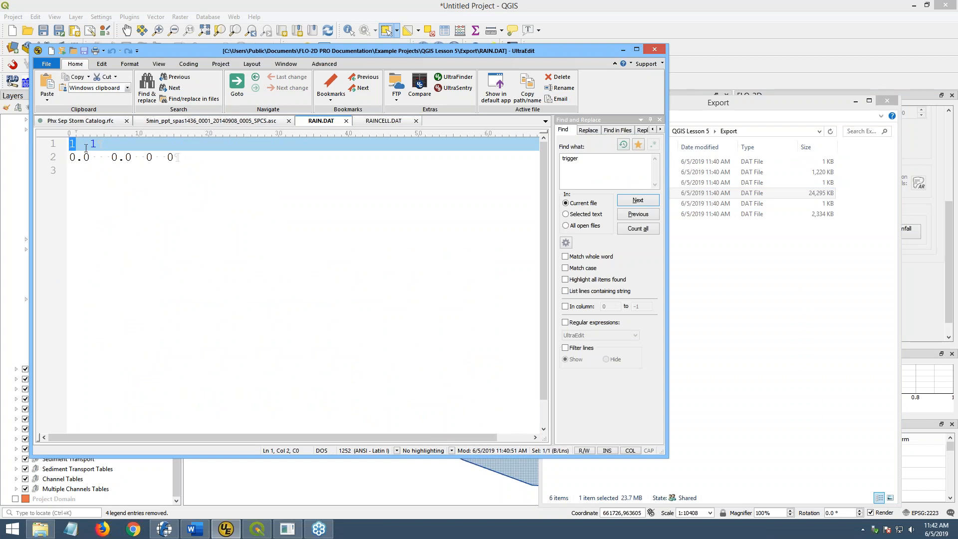
{"action": "left_click_drag", "start_coordinate": [93, 143], "coordinate": [102, 143]}
{"action": "left_click_drag", "start_coordinate": [70, 155], "coordinate": [187, 155]}
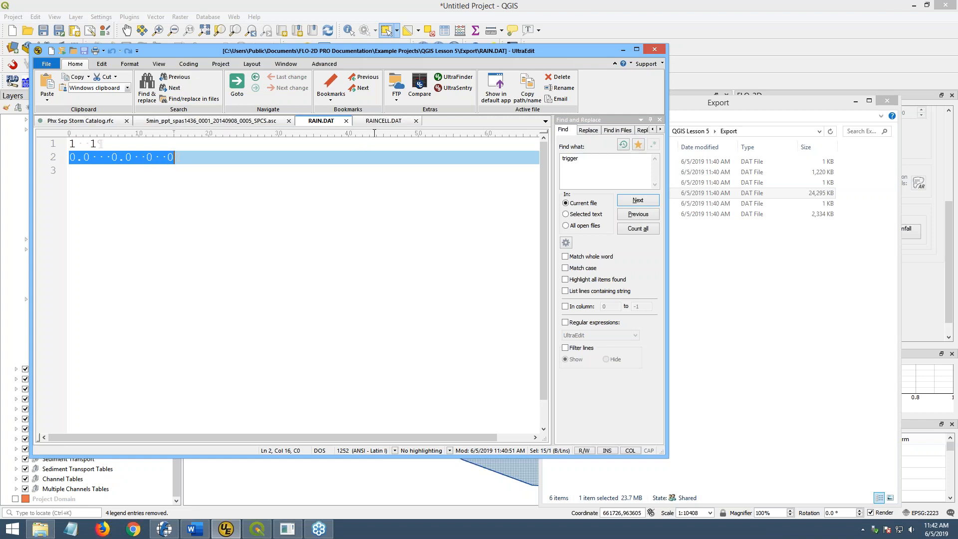
- Highlight RAINCELL.DAT's header values 5.0, 29 and dates, and place it beside the storm catalog
{"action": "left_click", "coordinate": [383, 121]}
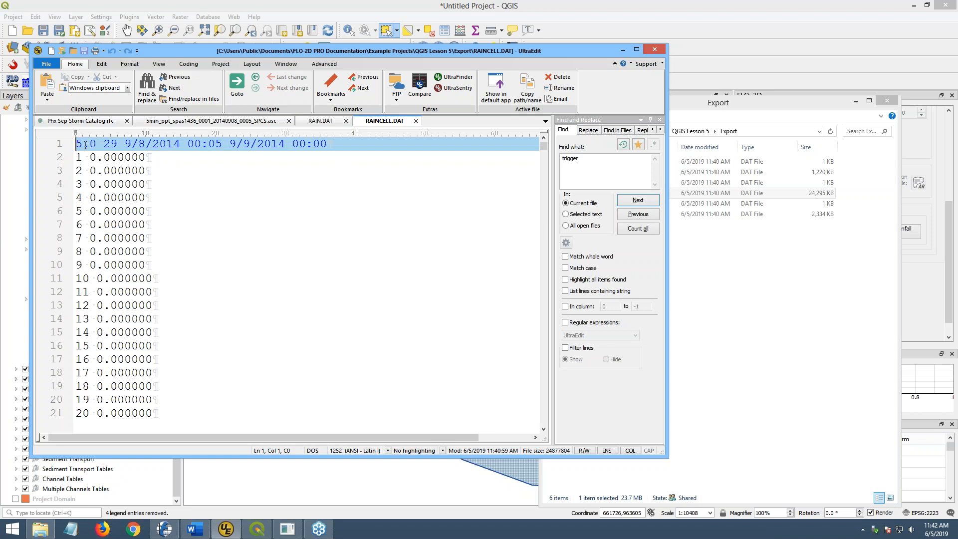
{"action": "left_click_drag", "start_coordinate": [78, 143], "coordinate": [99, 144]}
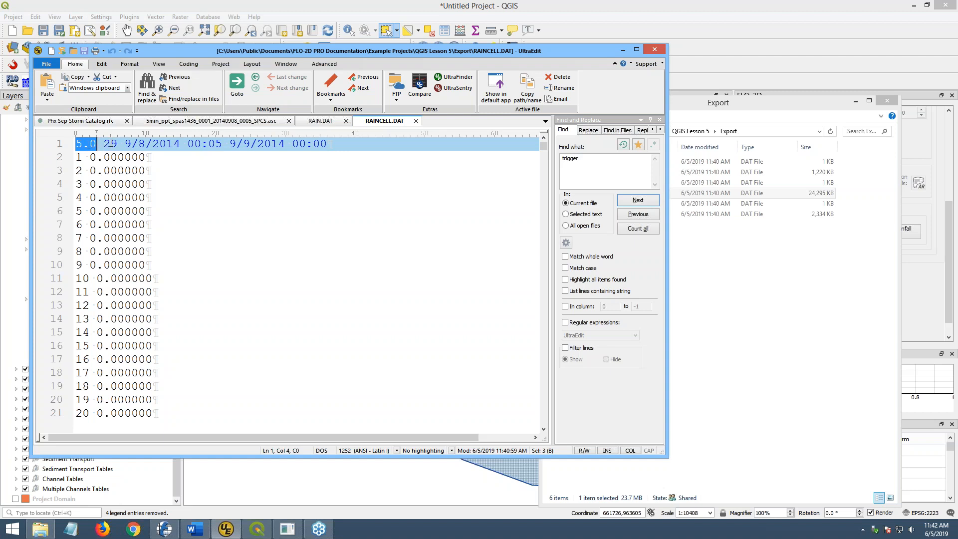
{"action": "left_click", "coordinate": [110, 143]}
{"action": "double_click", "coordinate": [110, 144]}
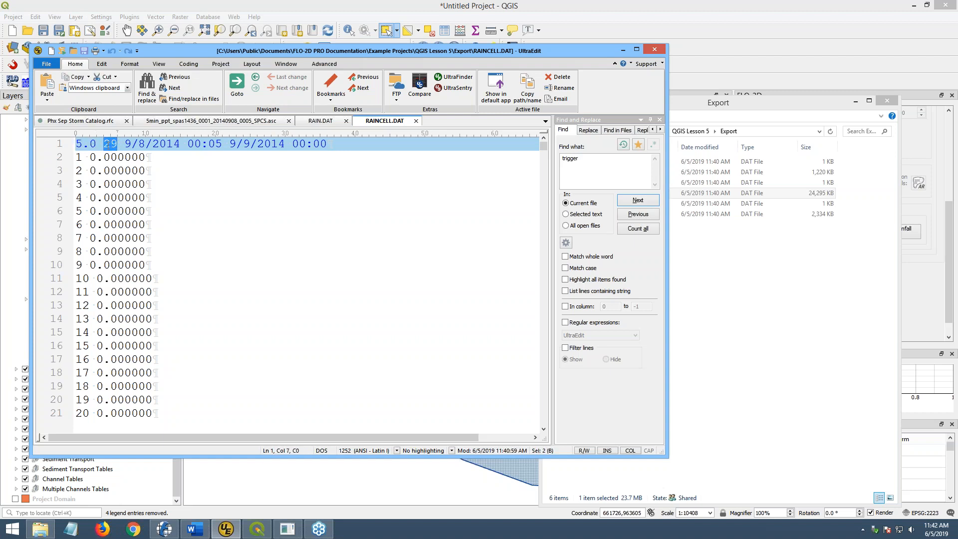
{"action": "left_click_drag", "start_coordinate": [127, 145], "coordinate": [328, 145]}
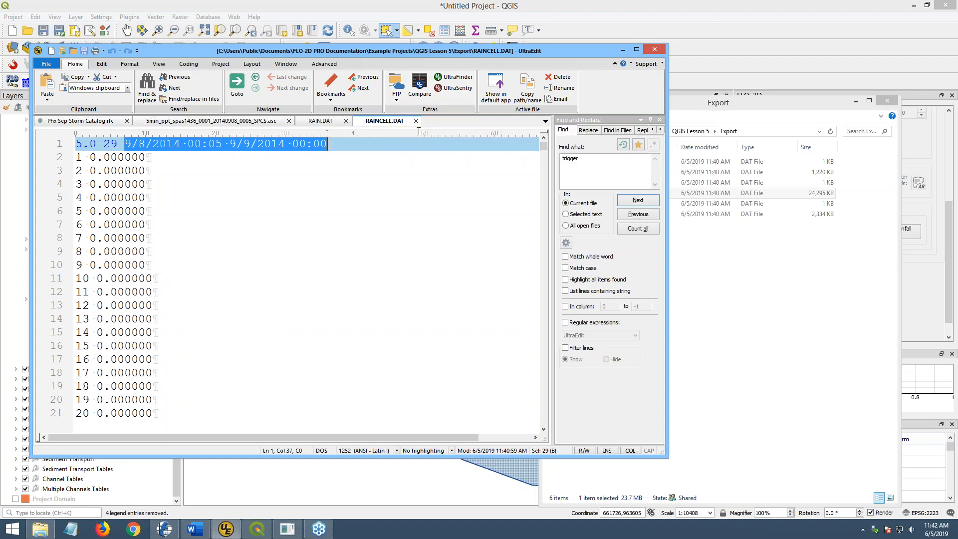
{"action": "left_click_drag", "start_coordinate": [468, 151], "coordinate": [461, 149]}
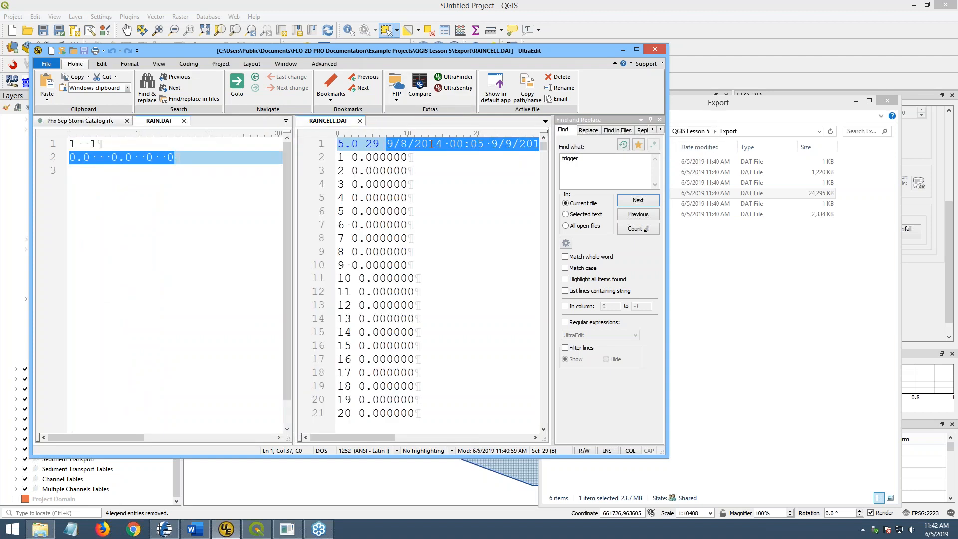
{"action": "left_click", "coordinate": [75, 121]}
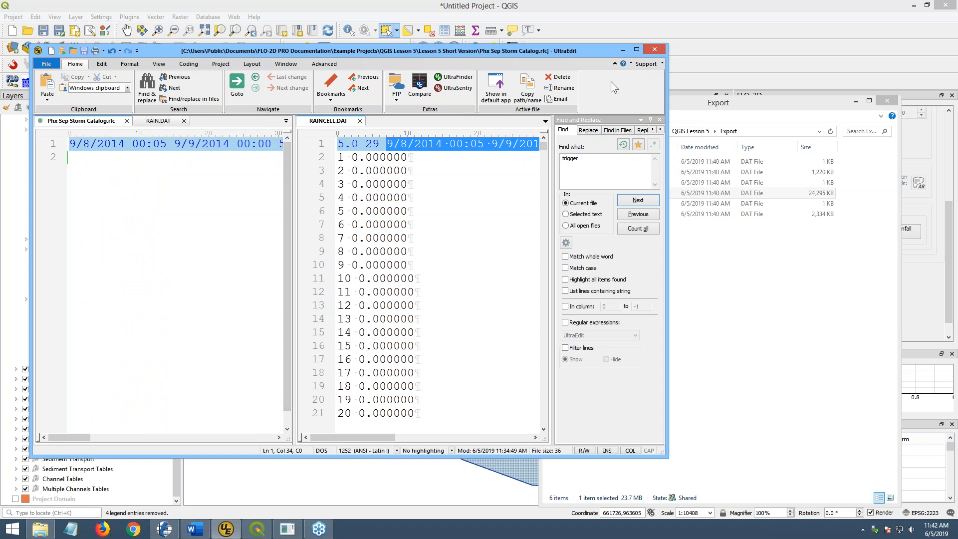
- Maximize UltraEdit, compare the catalog's 5-minute interval with RAINCELL.DAT's cell rainfall lines, then return to QGIS
{"action": "left_click", "coordinate": [636, 49]}
{"action": "left_click_drag", "start_coordinate": [246, 99], "coordinate": [264, 105]}
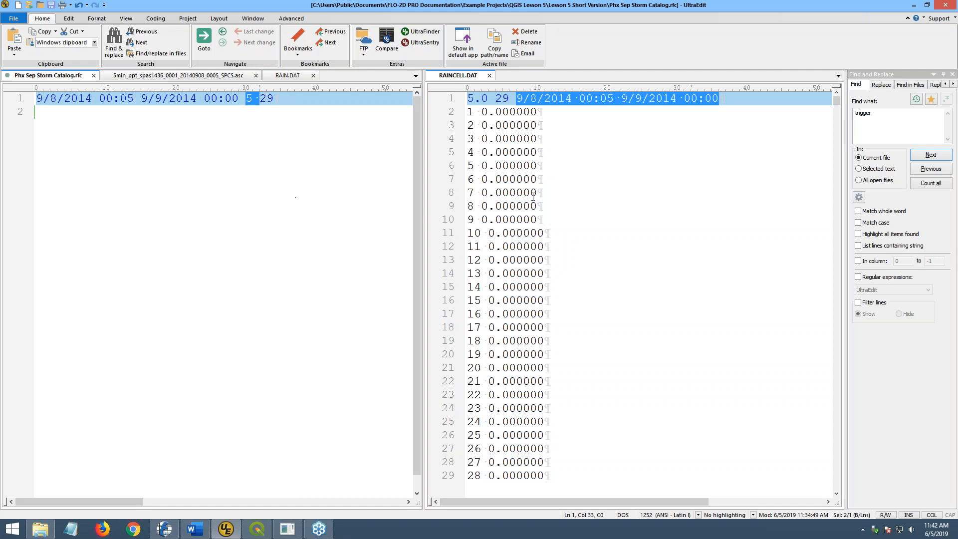
{"action": "left_click_drag", "start_coordinate": [533, 197], "coordinate": [537, 195]}
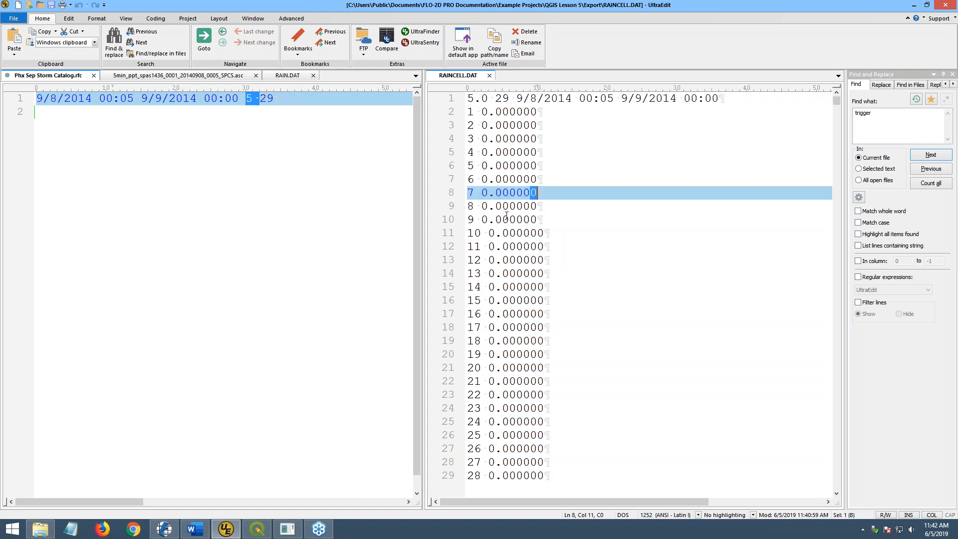
{"action": "left_click", "coordinate": [468, 114]}
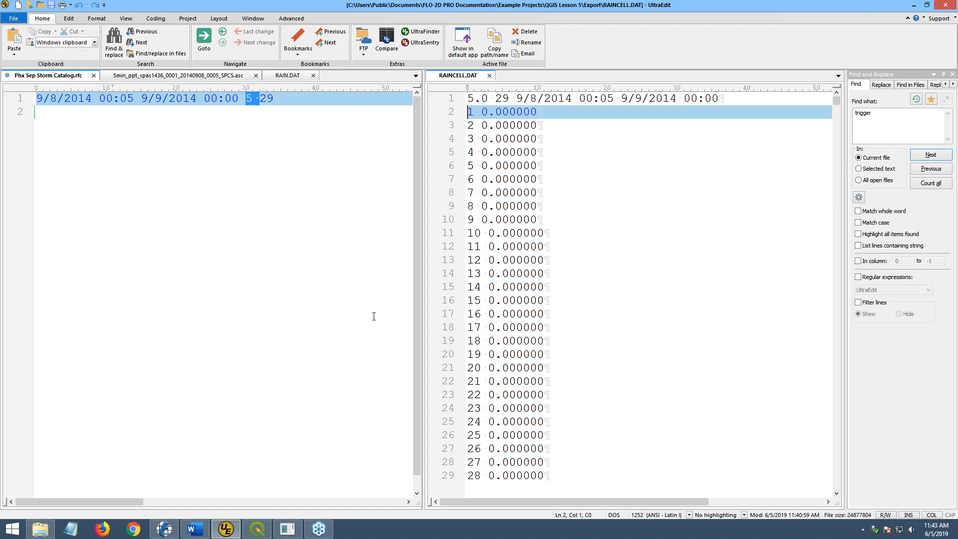
{"action": "left_click", "coordinate": [259, 530]}
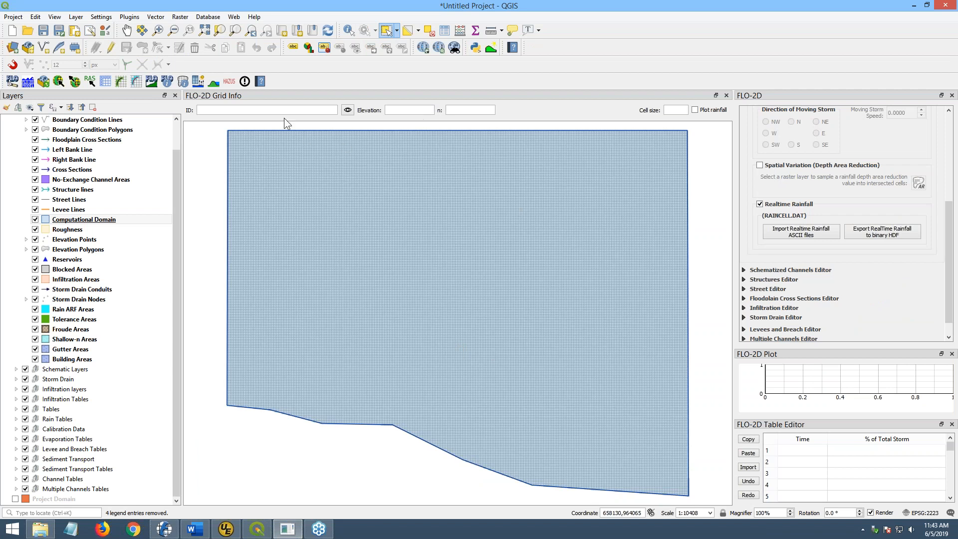
- Use Grid Info on the lower-right corner cell, showing ID 53857, elevation -9999.0, n 0.05
{"action": "left_click", "coordinate": [347, 111]}
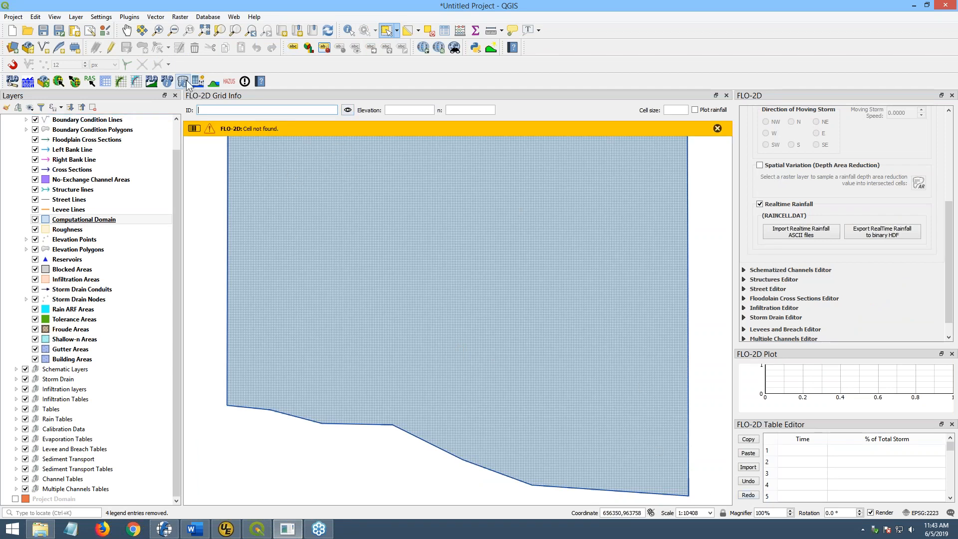
{"action": "left_click", "coordinate": [687, 493]}
{"action": "left_click_drag", "start_coordinate": [205, 111], "coordinate": [197, 110]}
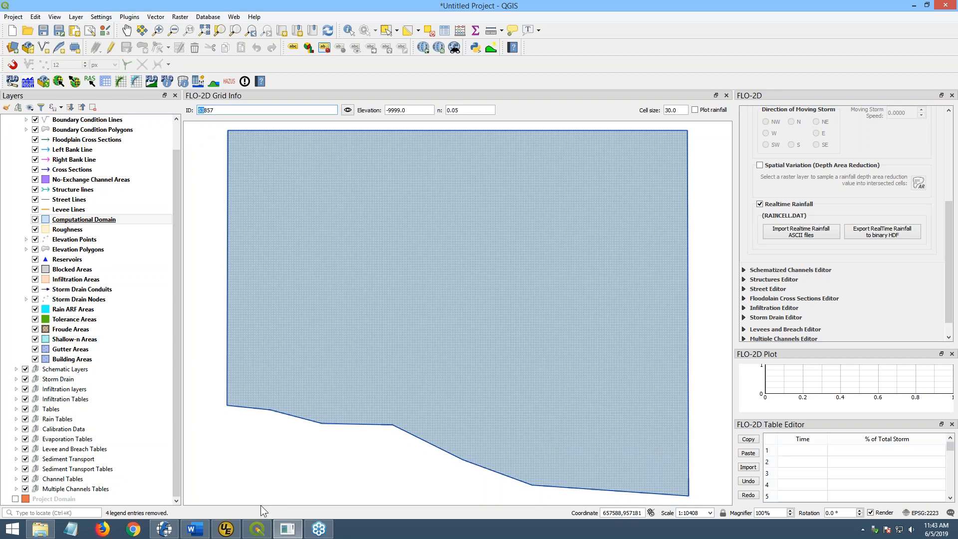
- Count all occurrences of 53857 in RAINCELL.DAT with Find and Replace
{"action": "left_click", "coordinate": [226, 528]}
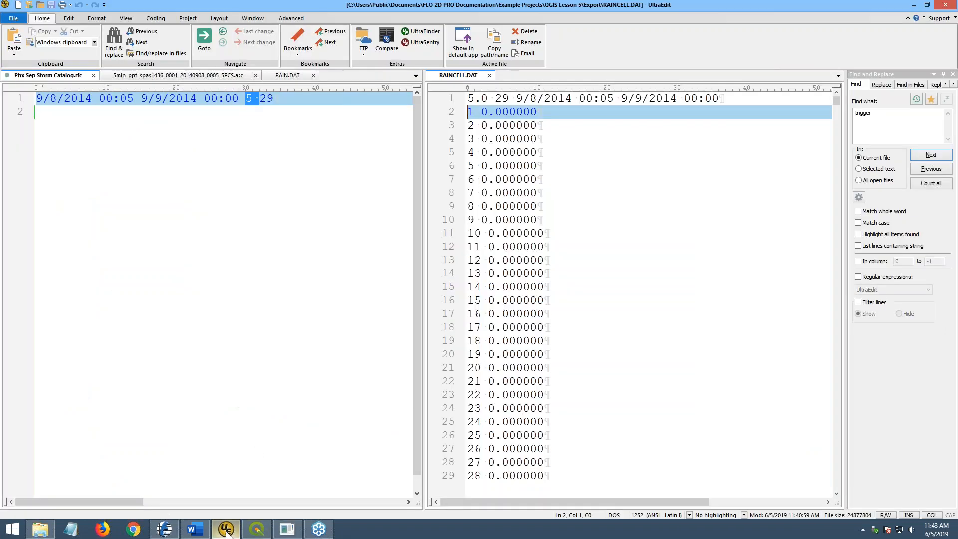
{"action": "left_click", "coordinate": [880, 110]}
{"action": "type", "text": "53857"}
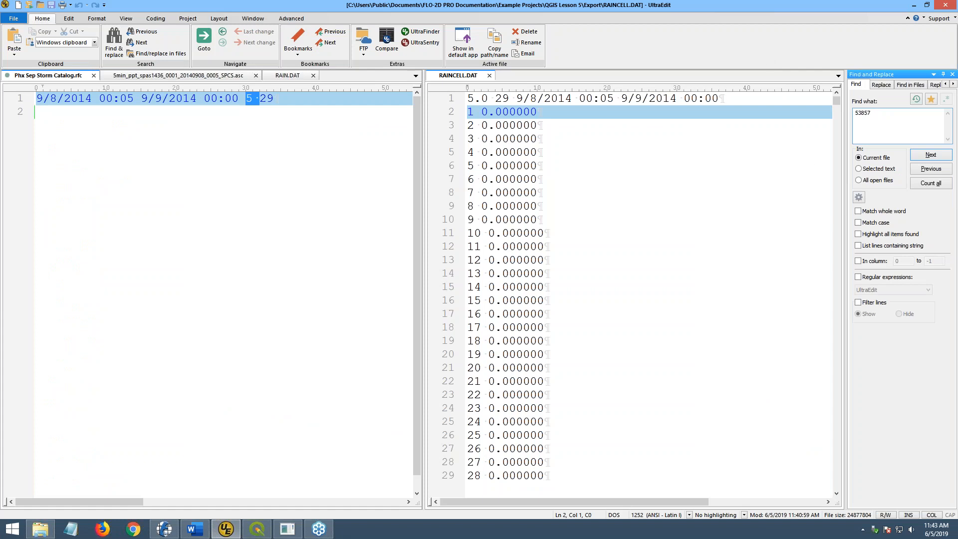
{"action": "left_click", "coordinate": [924, 185]}
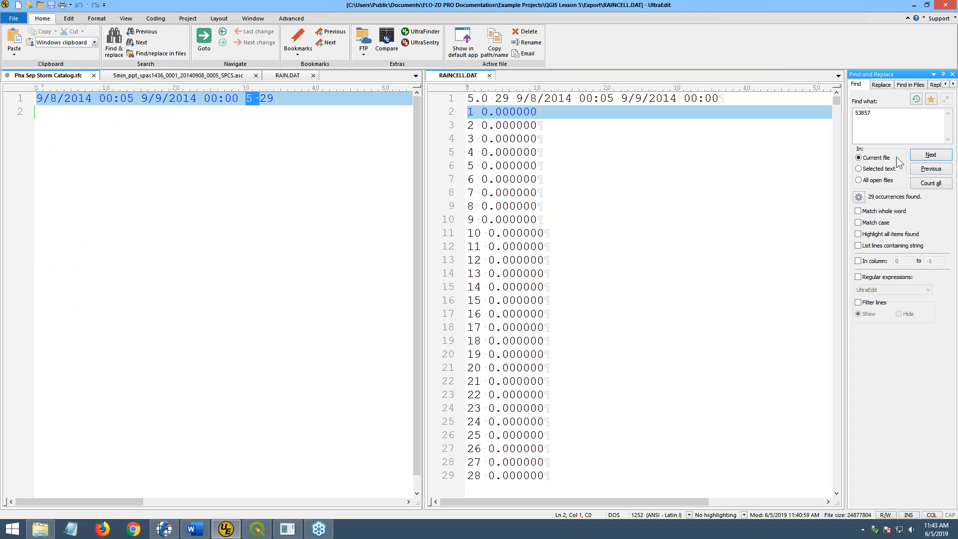
- Step through the matches for cell 53857, each showing 0.000000 rainfall
{"action": "left_click", "coordinate": [931, 155]}
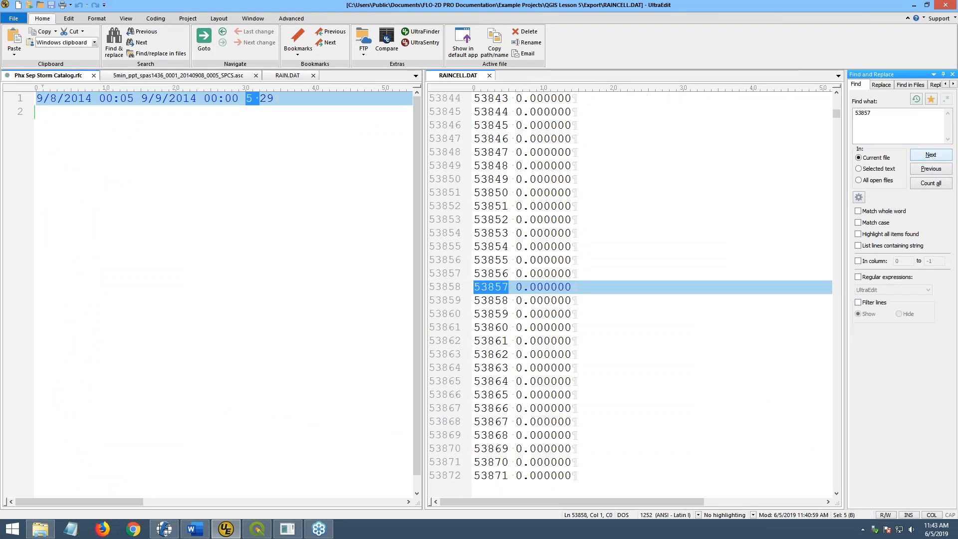
{"action": "left_click", "coordinate": [930, 155]}
{"action": "left_click", "coordinate": [931, 154]}
{"action": "left_click", "coordinate": [930, 154]}
{"action": "left_click", "coordinate": [930, 154]}
{"action": "left_click", "coordinate": [930, 155]}
{"action": "left_click", "coordinate": [931, 155]}
{"action": "left_click", "coordinate": [931, 154]}
{"action": "left_click", "coordinate": [931, 155]}
{"action": "left_click", "coordinate": [931, 155]}
{"action": "left_click", "coordinate": [931, 154]}
{"action": "left_click", "coordinate": [931, 155]}
{"action": "left_click", "coordinate": [930, 155]}
{"action": "left_click", "coordinate": [931, 155]}
{"action": "left_click", "coordinate": [930, 155]}
{"action": "left_click", "coordinate": [931, 155]}
{"action": "left_click", "coordinate": [930, 155]}
{"action": "left_click", "coordinate": [931, 155]}
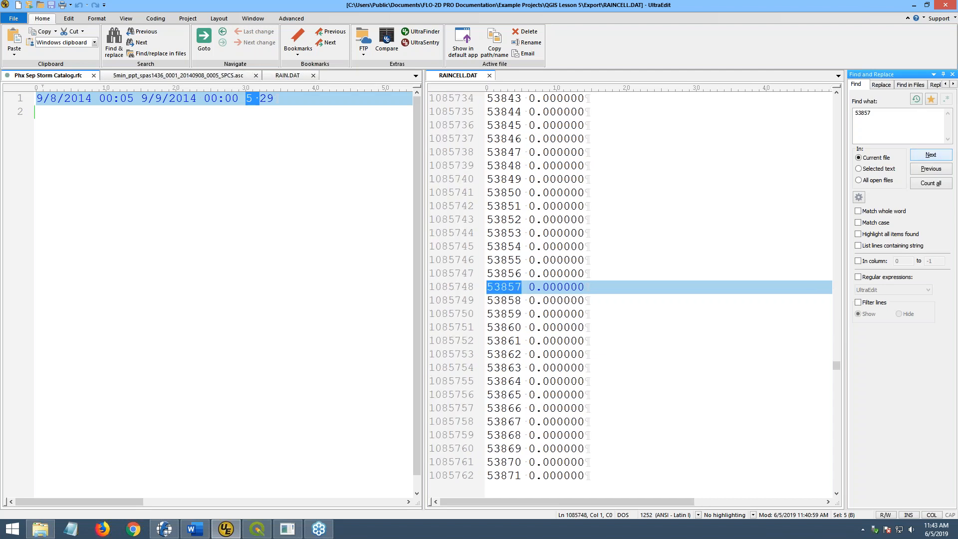
{"action": "left_click", "coordinate": [930, 154]}
{"action": "left_click", "coordinate": [930, 155]}
{"action": "left_click", "coordinate": [930, 154]}
{"action": "left_click", "coordinate": [931, 155]}
{"action": "left_click", "coordinate": [930, 154]}
{"action": "left_click", "coordinate": [931, 155]}
{"action": "left_click", "coordinate": [931, 155]}
{"action": "left_click", "coordinate": [930, 155]}
{"action": "left_click", "coordinate": [930, 155]}
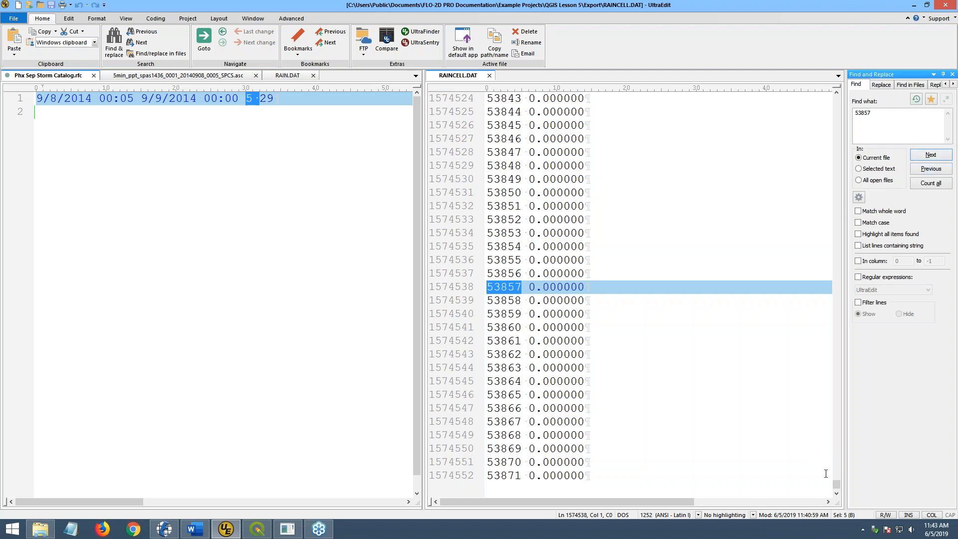
{"action": "left_click_drag", "start_coordinate": [837, 484], "coordinate": [838, 249]}
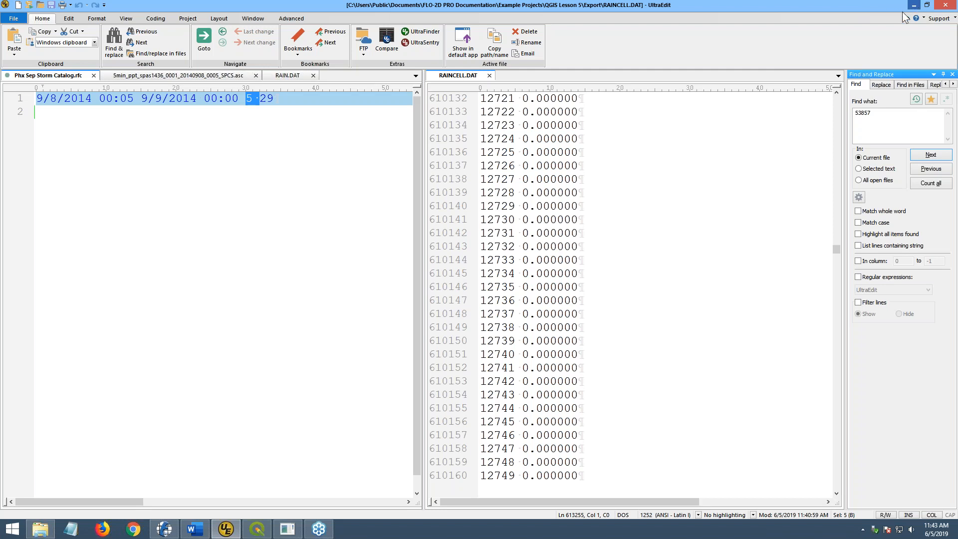
- Take RAIN.DAT and RAINCELL.DAT to the QGIS Lesson 3 Complete\Lesson 3 Export folder
{"action": "left_click", "coordinate": [49, 533]}
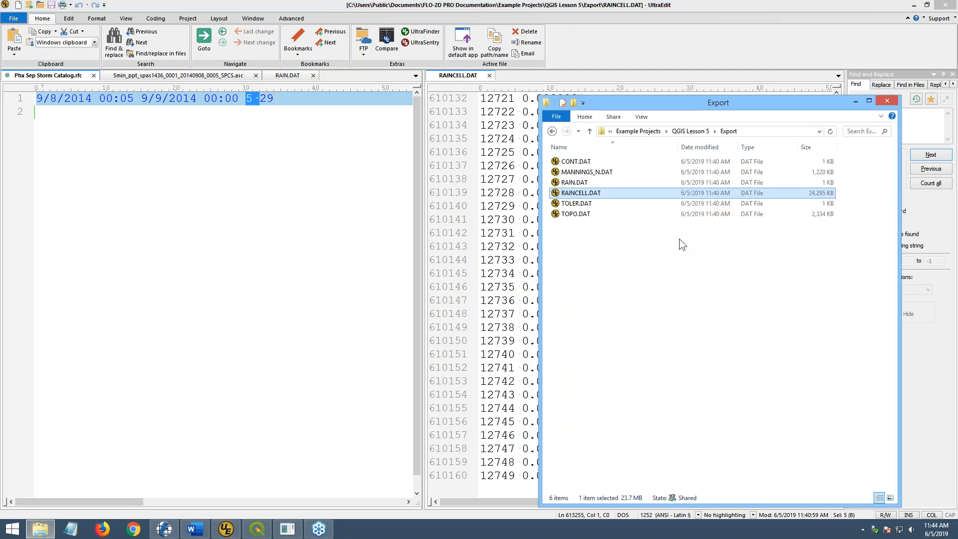
{"action": "left_click", "coordinate": [574, 182], "text": "ctrl"}
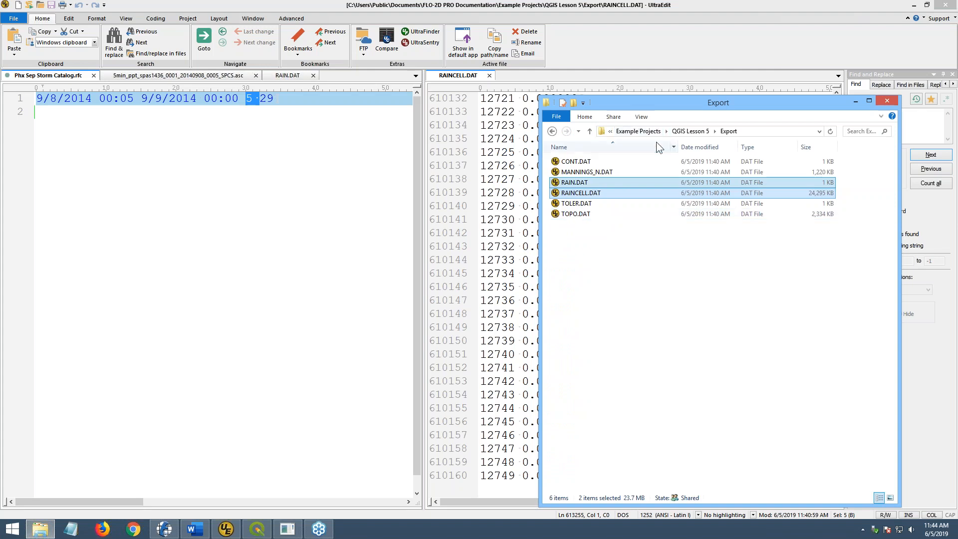
{"action": "left_click", "coordinate": [690, 132]}
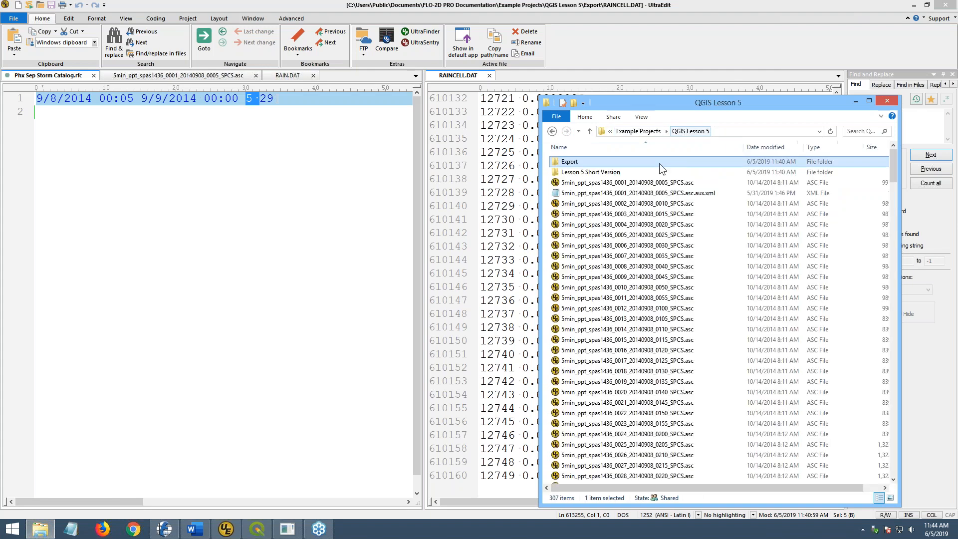
{"action": "left_click", "coordinate": [658, 133]}
{"action": "scroll", "coordinate": [613, 334], "scroll_direction": "down", "scroll_amount": 4}
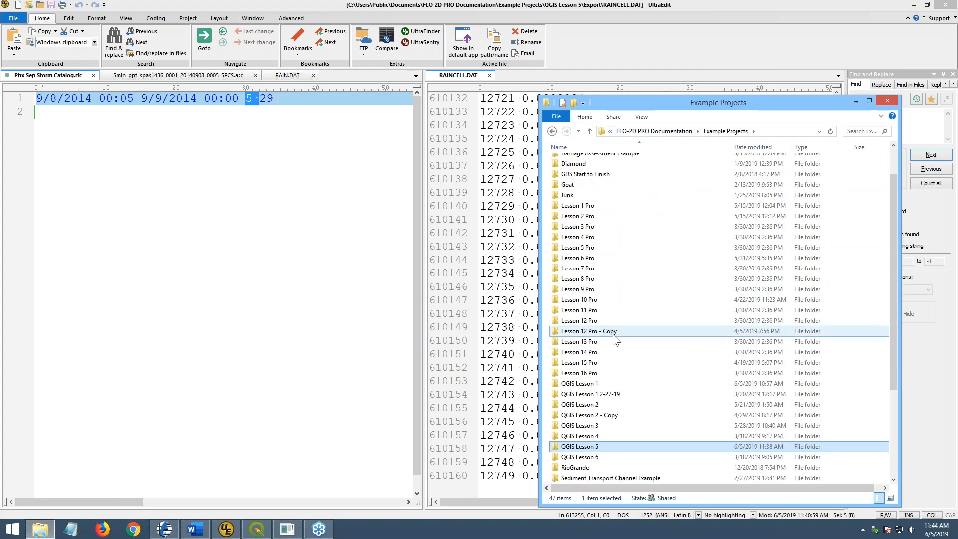
{"action": "double_click", "coordinate": [590, 334]}
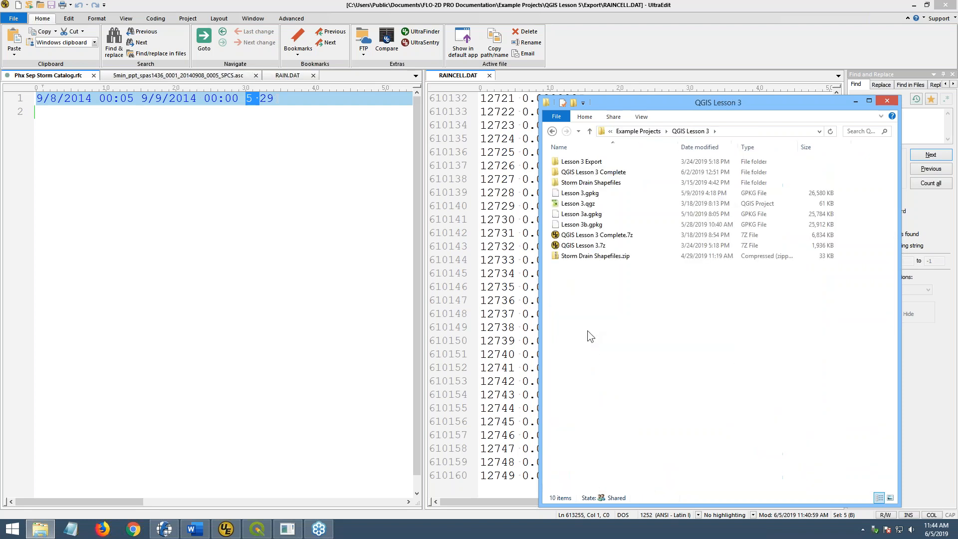
{"action": "double_click", "coordinate": [621, 173]}
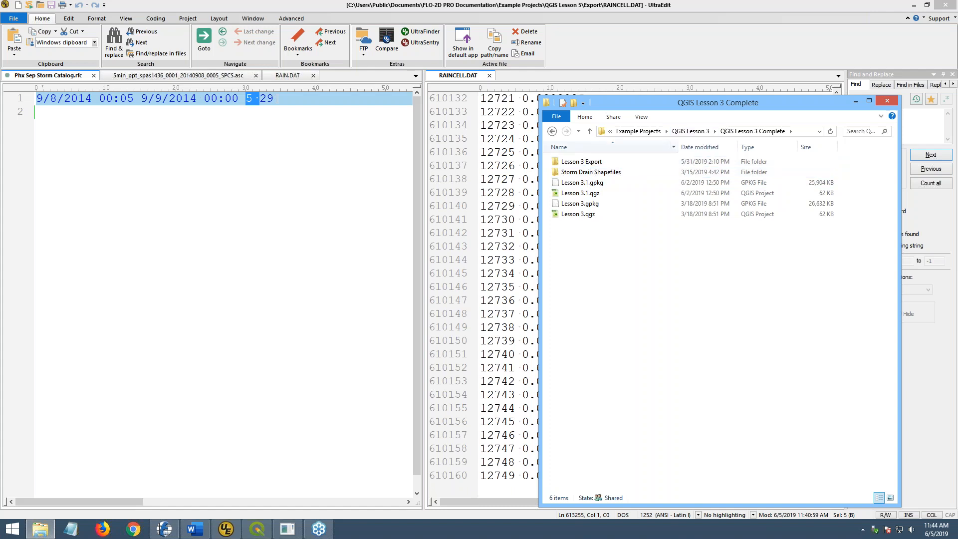
{"action": "double_click", "coordinate": [587, 163]}
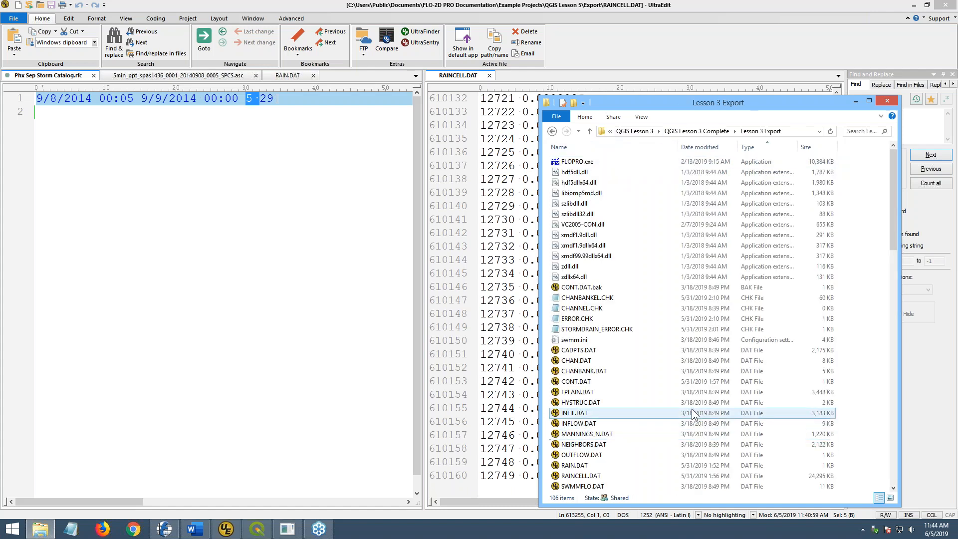
- Paste both rainfall files, replacing the existing copies, and open CONT.DAT in UltraEdit
{"action": "key", "text": "ctrl+v"}
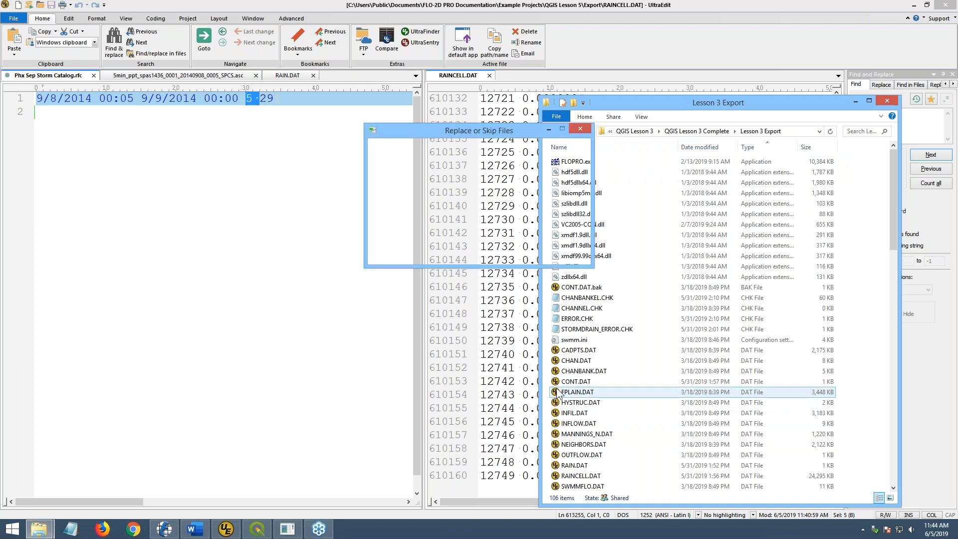
{"action": "left_click", "coordinate": [428, 185]}
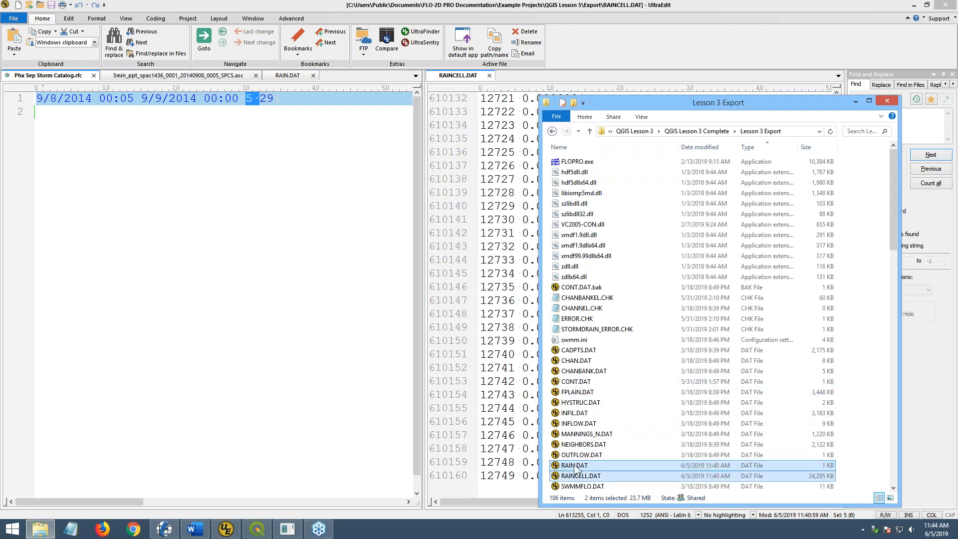
{"action": "left_click", "coordinate": [575, 382]}
{"action": "double_click", "coordinate": [576, 382]}
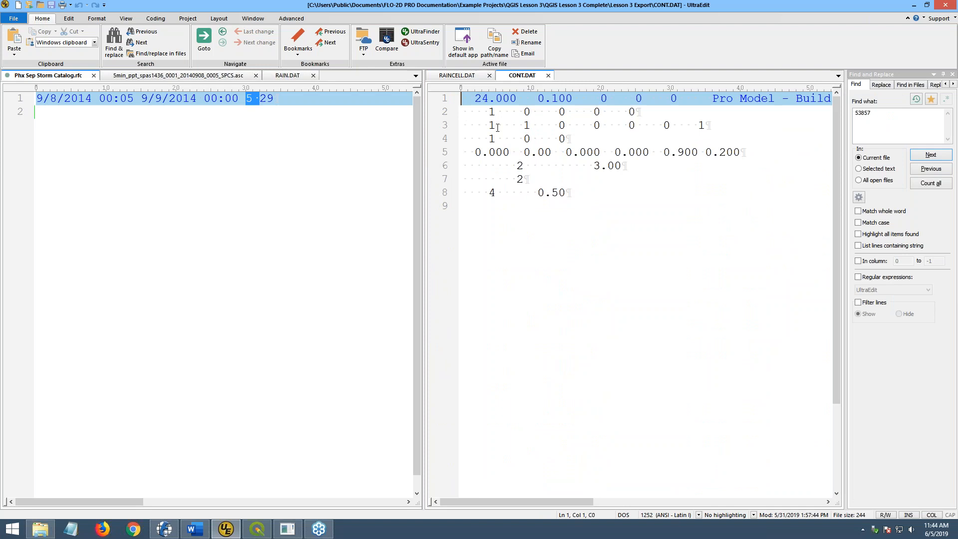
- Review MANNINGS_N.DAT, SWMMFLO.DAT and INFLOW.DAT in the Lesson 3 Export folder
{"action": "left_click", "coordinate": [40, 529]}
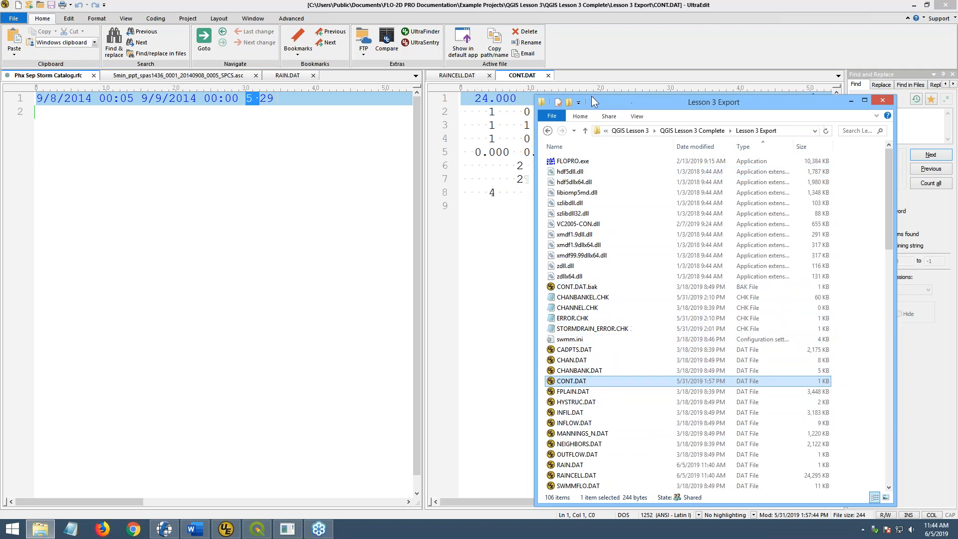
{"action": "left_click_drag", "start_coordinate": [629, 103], "coordinate": [526, 79]}
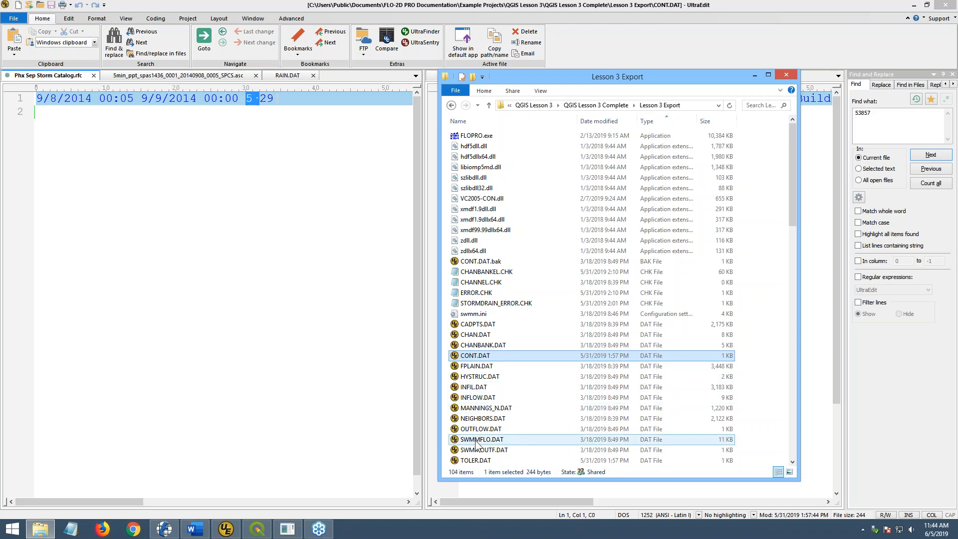
{"action": "left_click", "coordinate": [485, 408]}
{"action": "scroll", "coordinate": [486, 417], "scroll_direction": "down", "scroll_amount": 3}
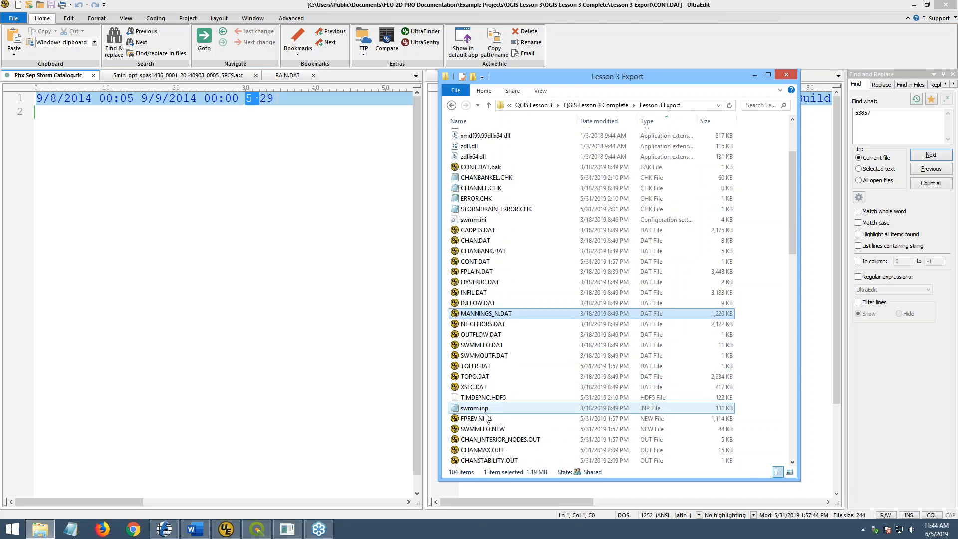
{"action": "left_click", "coordinate": [475, 345]}
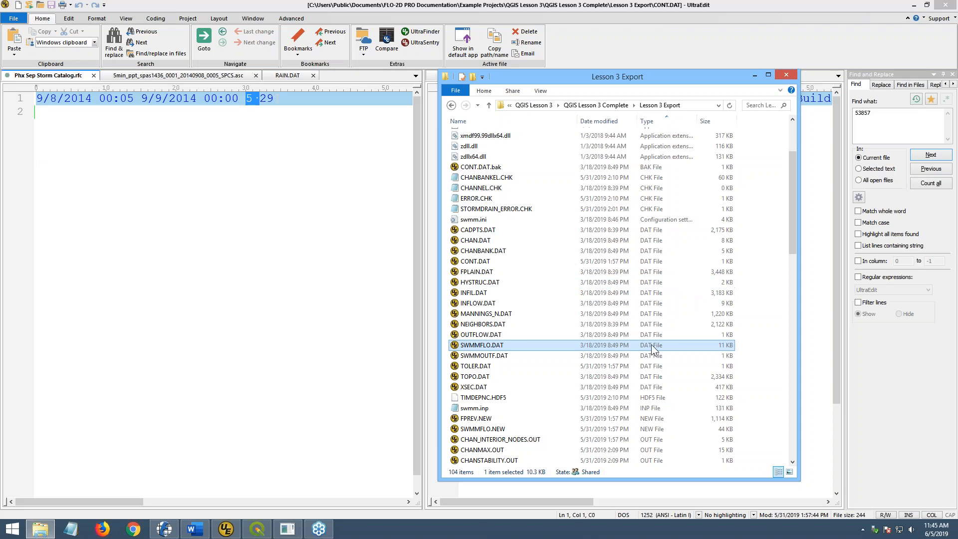
{"action": "left_click", "coordinate": [663, 303]}
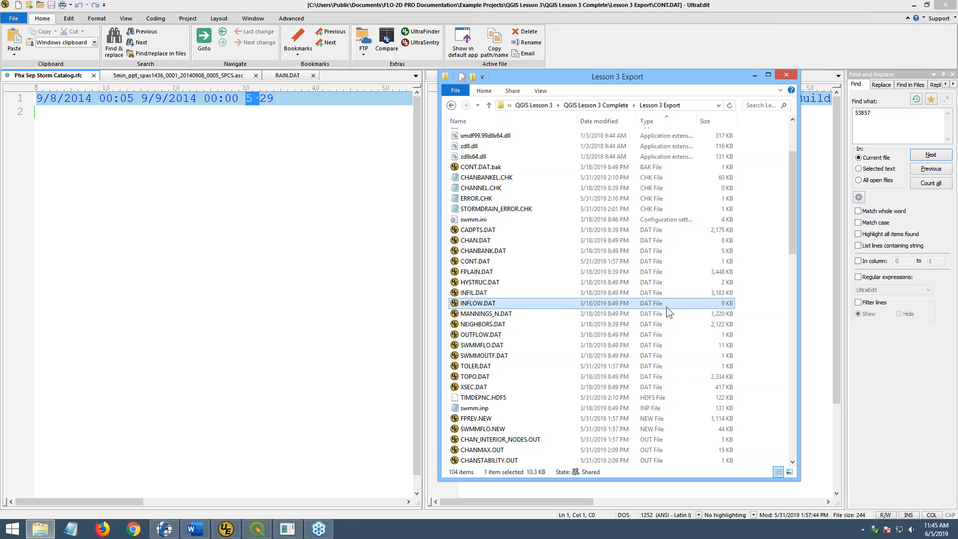
{"action": "scroll", "coordinate": [597, 298], "scroll_direction": "down", "scroll_amount": 4}
{"action": "scroll", "coordinate": [596, 297], "scroll_direction": "up", "scroll_amount": 4}
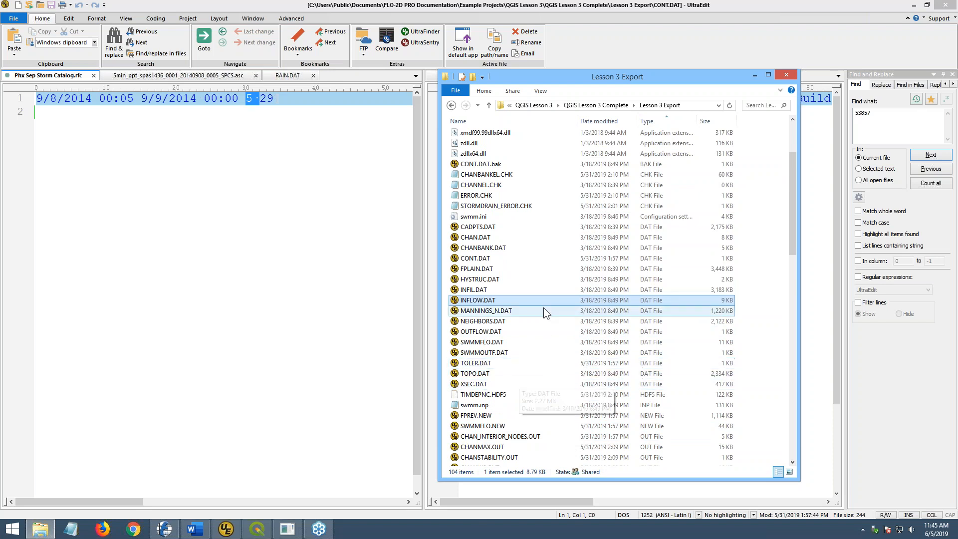
{"action": "scroll", "coordinate": [499, 333], "scroll_direction": "up", "scroll_amount": 3}
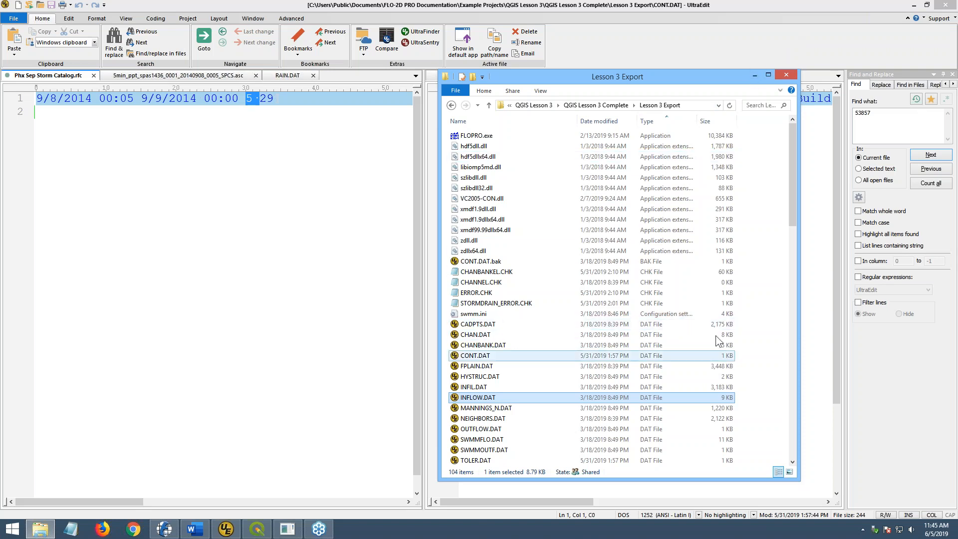
- Minimize Explorer and UltraEdit, bringing the FLO-2D Plugin Users Manual over QGIS
{"action": "left_click", "coordinate": [755, 76]}
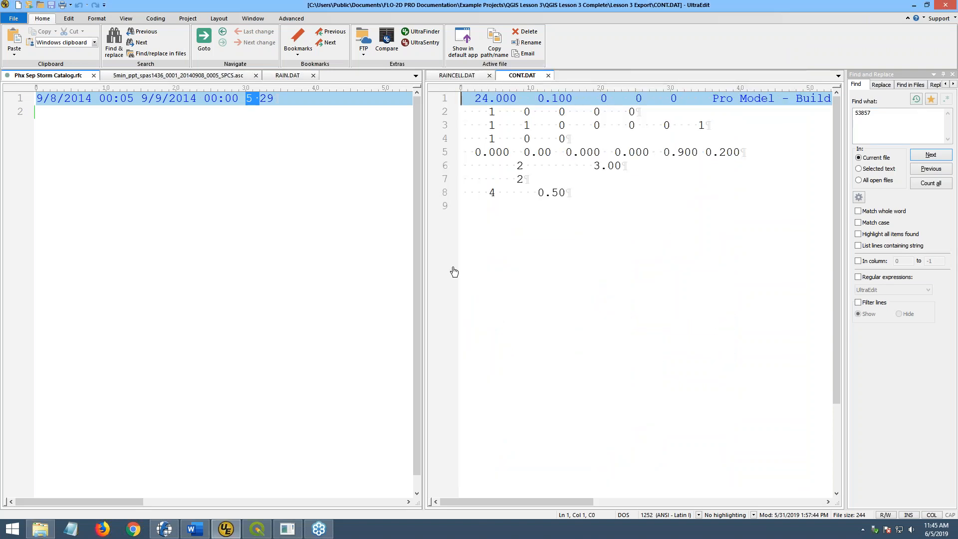
{"action": "left_click", "coordinate": [914, 5]}
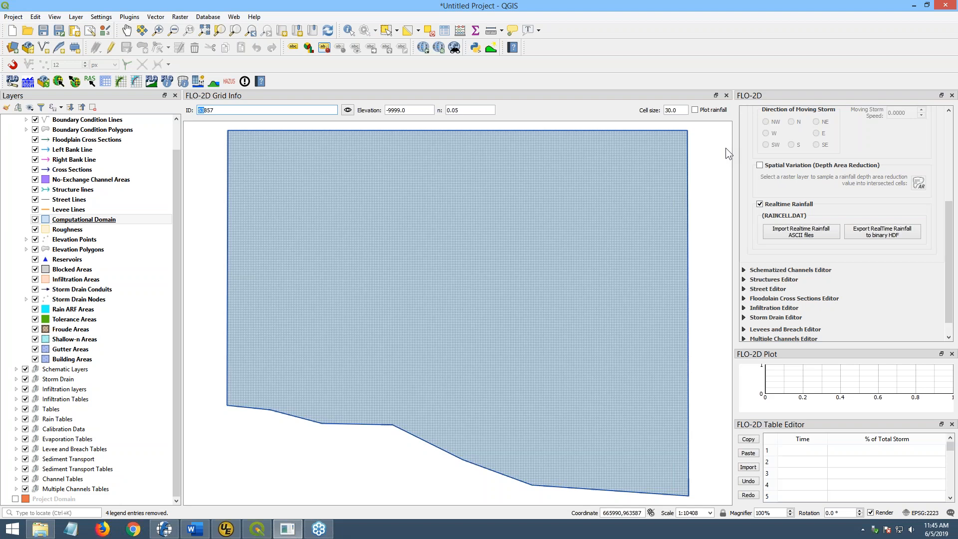
{"action": "left_click_drag", "start_coordinate": [957, 122], "coordinate": [598, 86]}
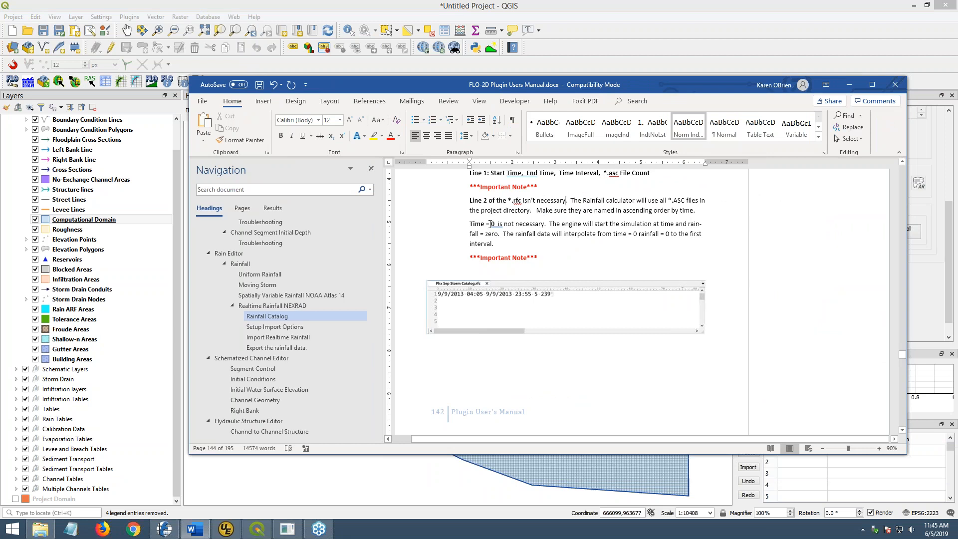
{"action": "left_click", "coordinate": [472, 227]}
{"action": "scroll", "coordinate": [601, 285], "scroll_direction": "down", "scroll_amount": 2}
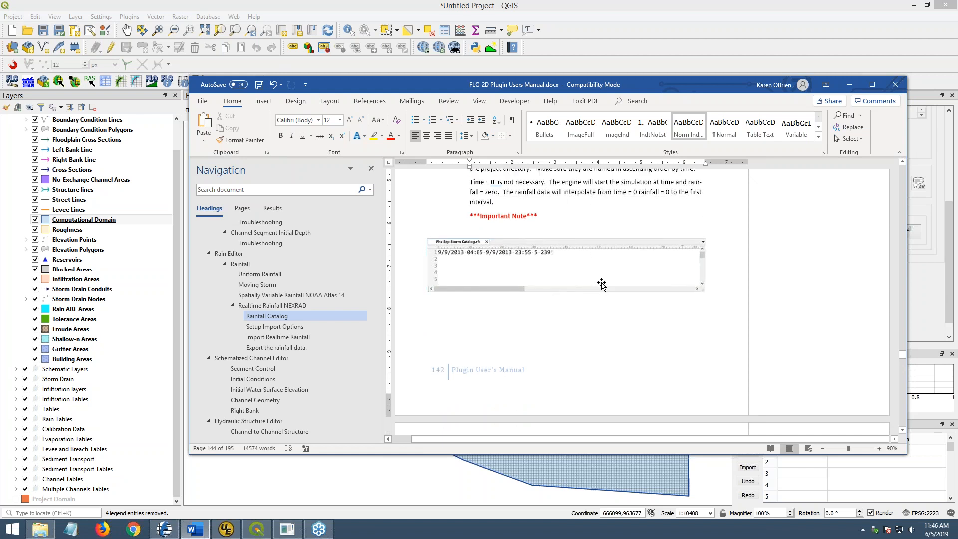
{"action": "left_click_drag", "start_coordinate": [636, 86], "coordinate": [957, 109]}
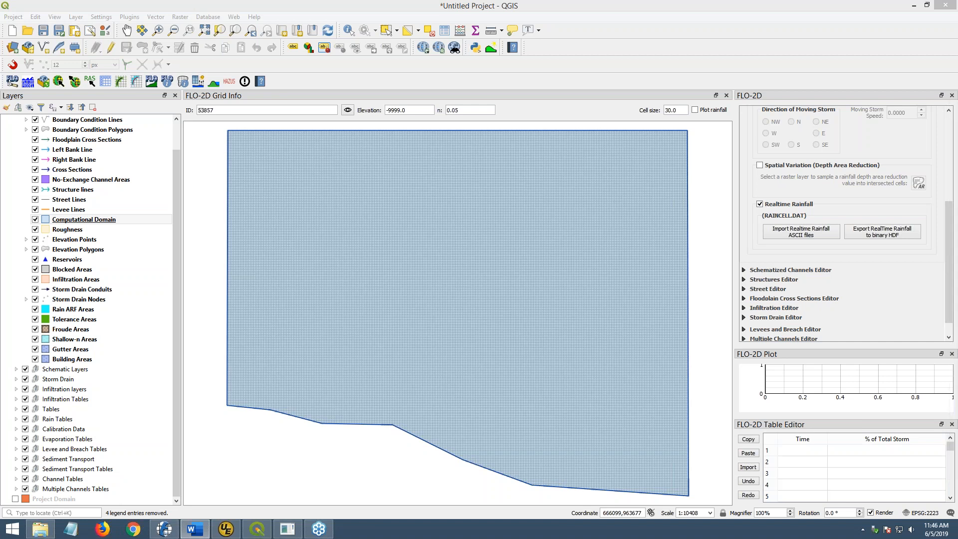